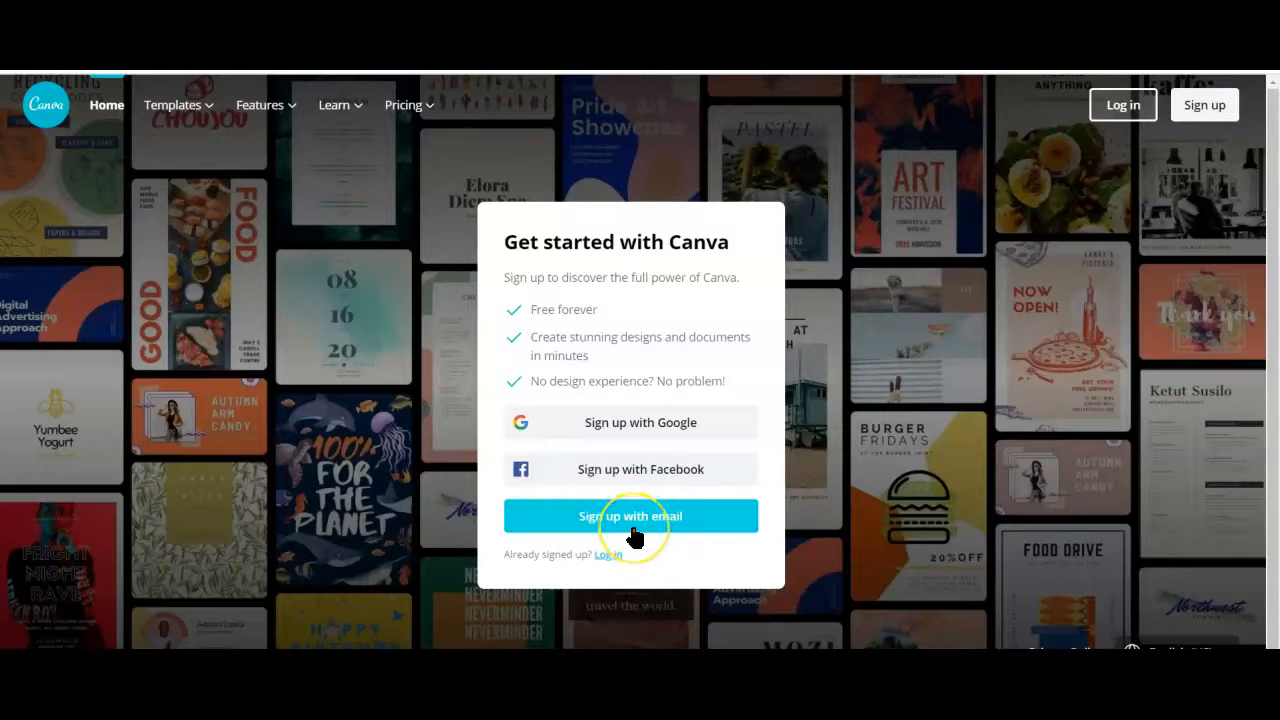
# Sign up with the school Google account, choosing Student as the intended use and skipping the team invitations
pyautogui.click(643, 424)
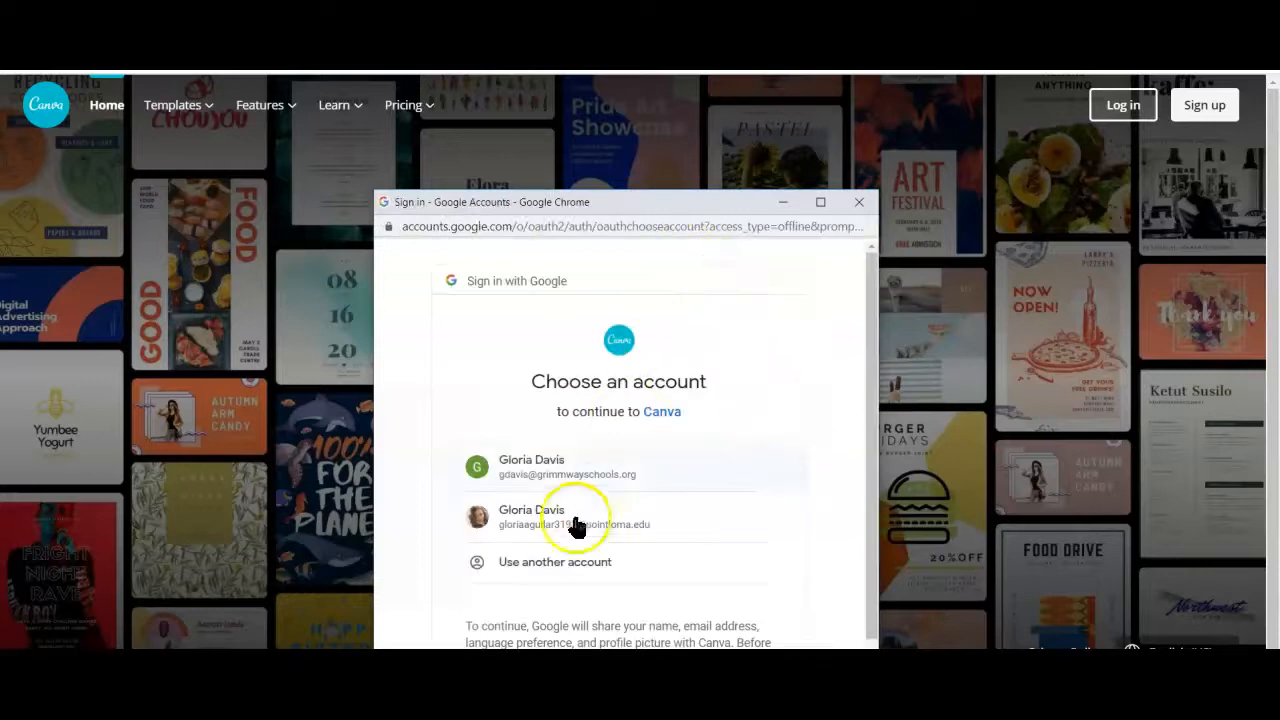
pyautogui.click(587, 518)
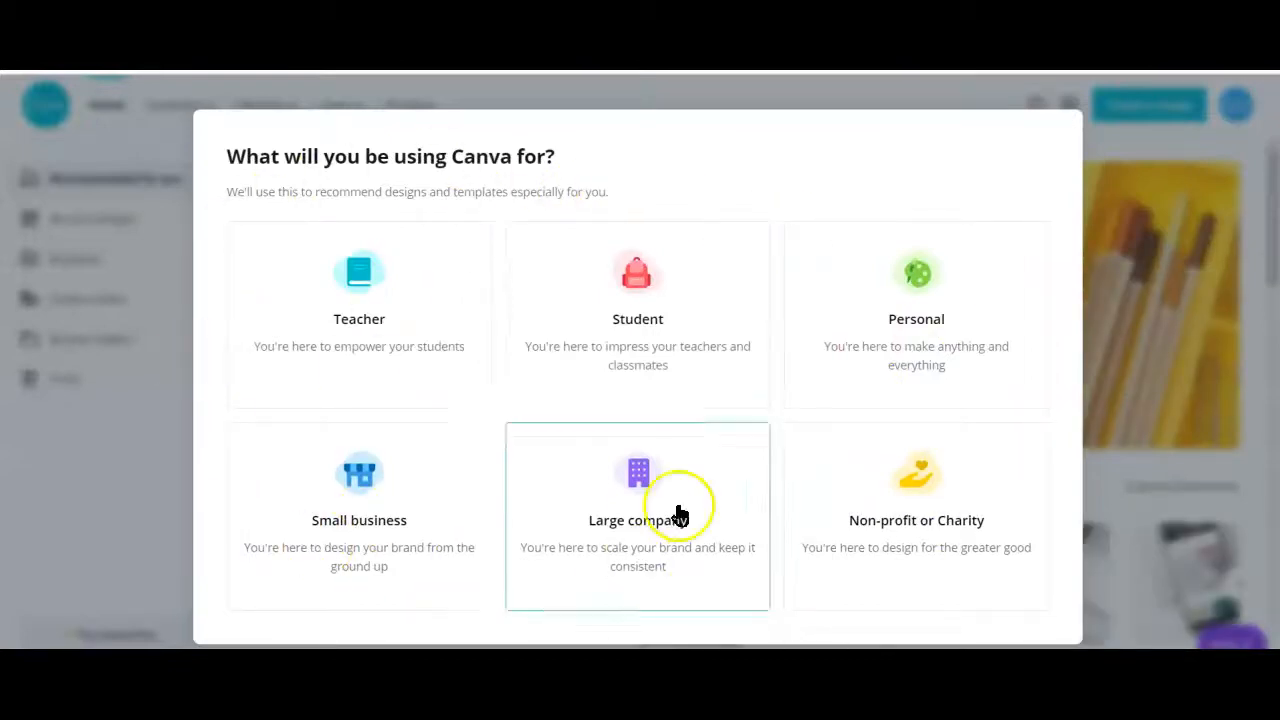
pyautogui.click(686, 326)
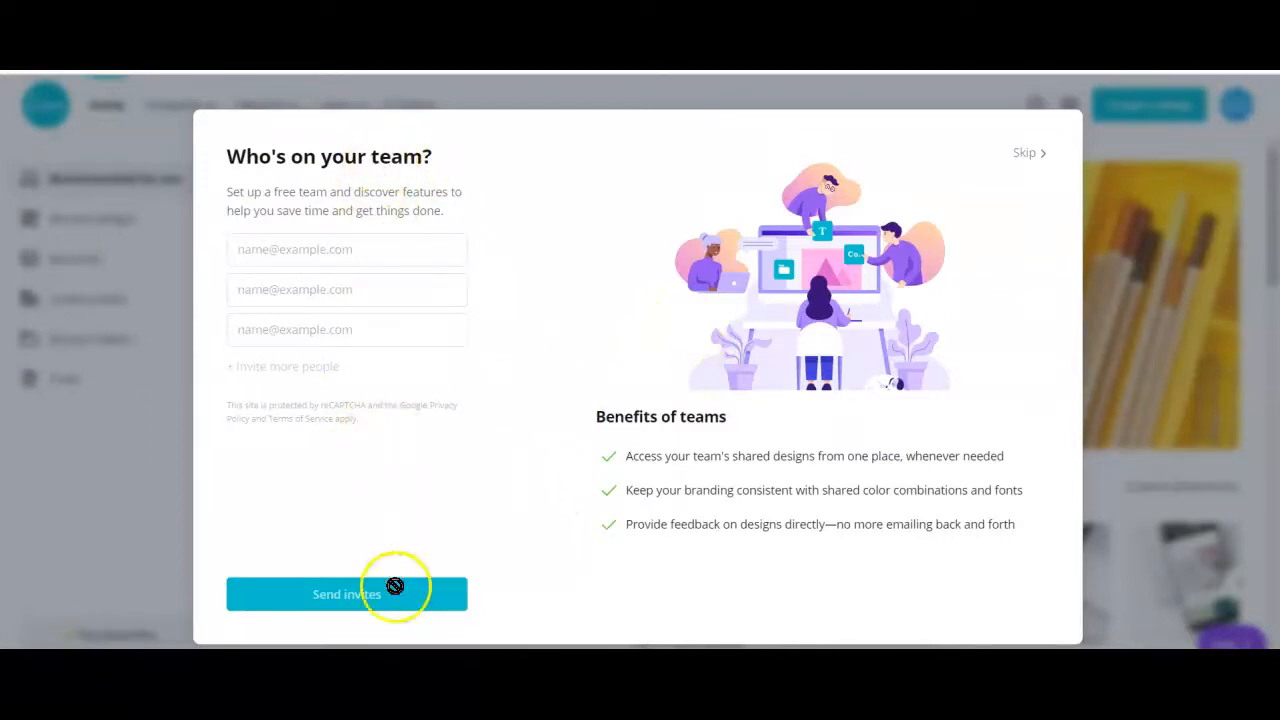
pyautogui.click(1030, 156)
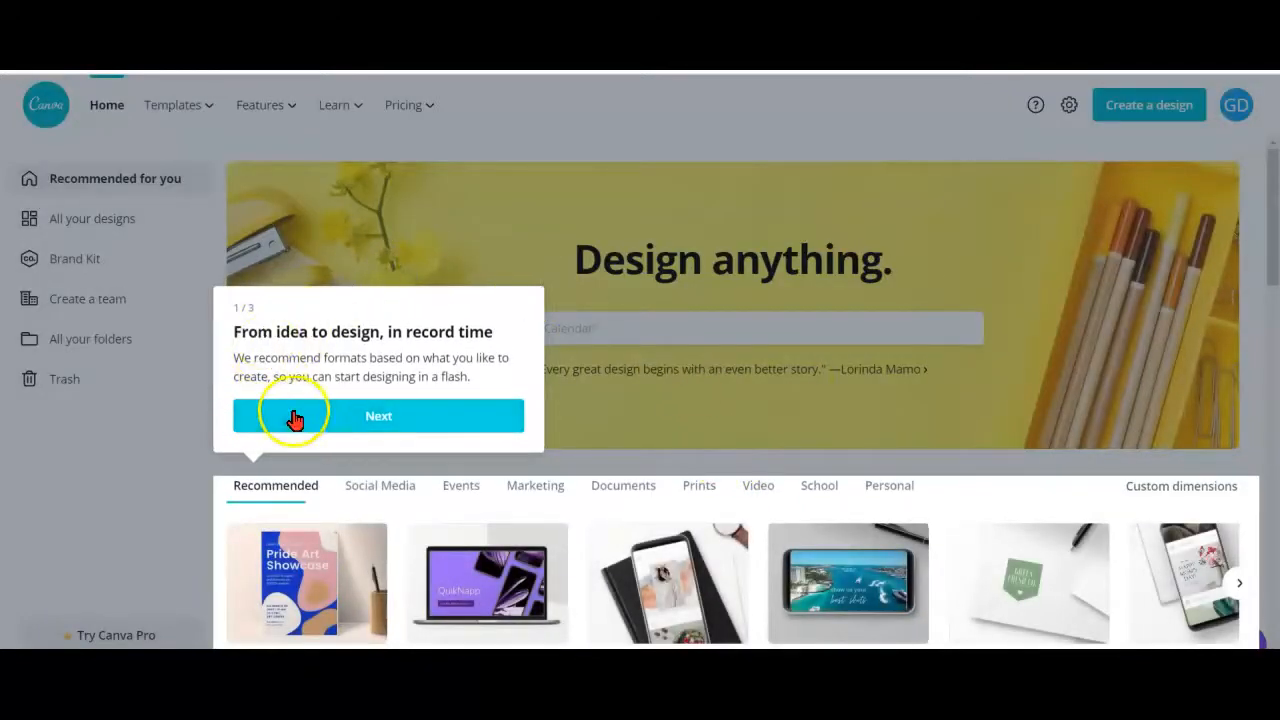
# Go through the three-part welcome tour of the home page to its end
pyautogui.click(304, 425)
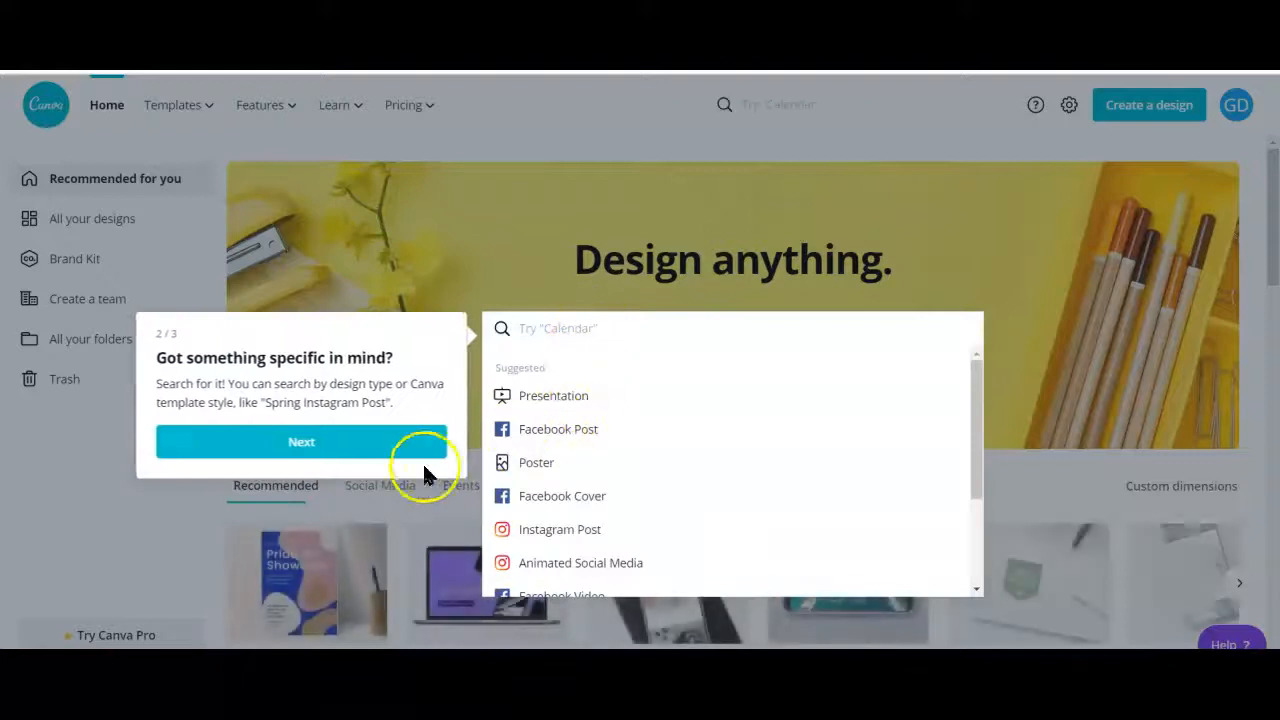
pyautogui.click(362, 445)
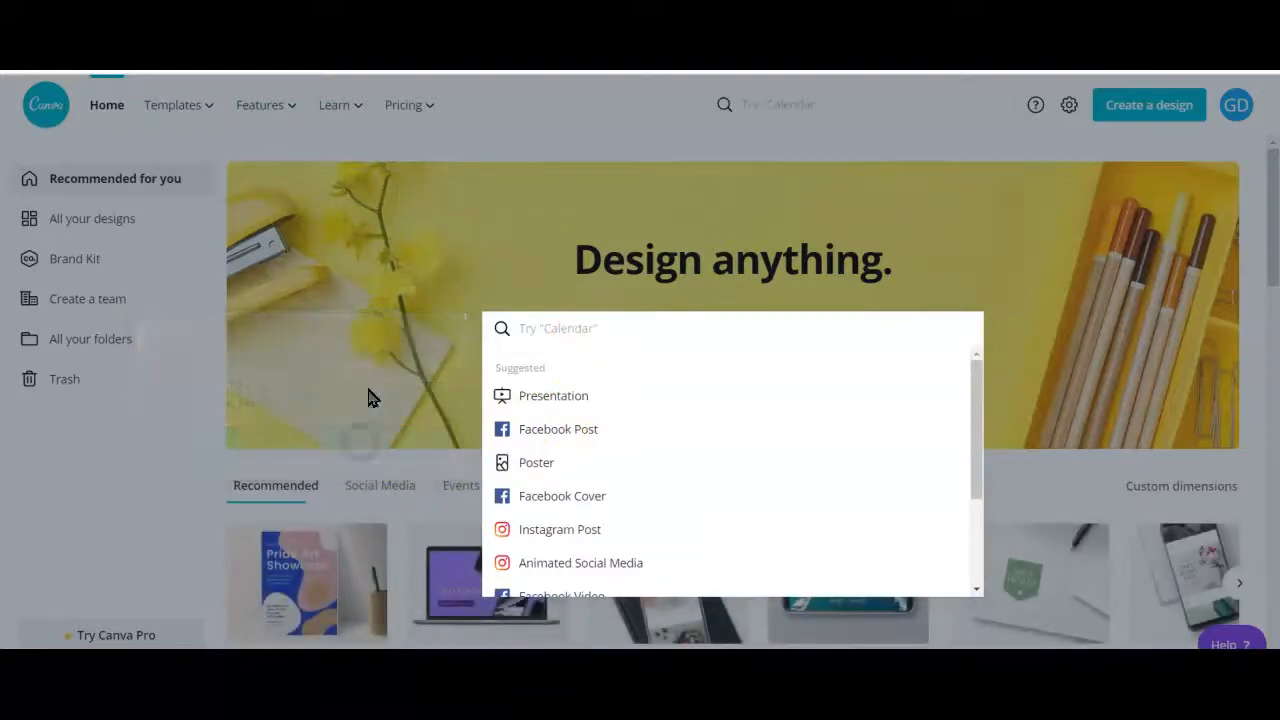
pyautogui.click(443, 324)
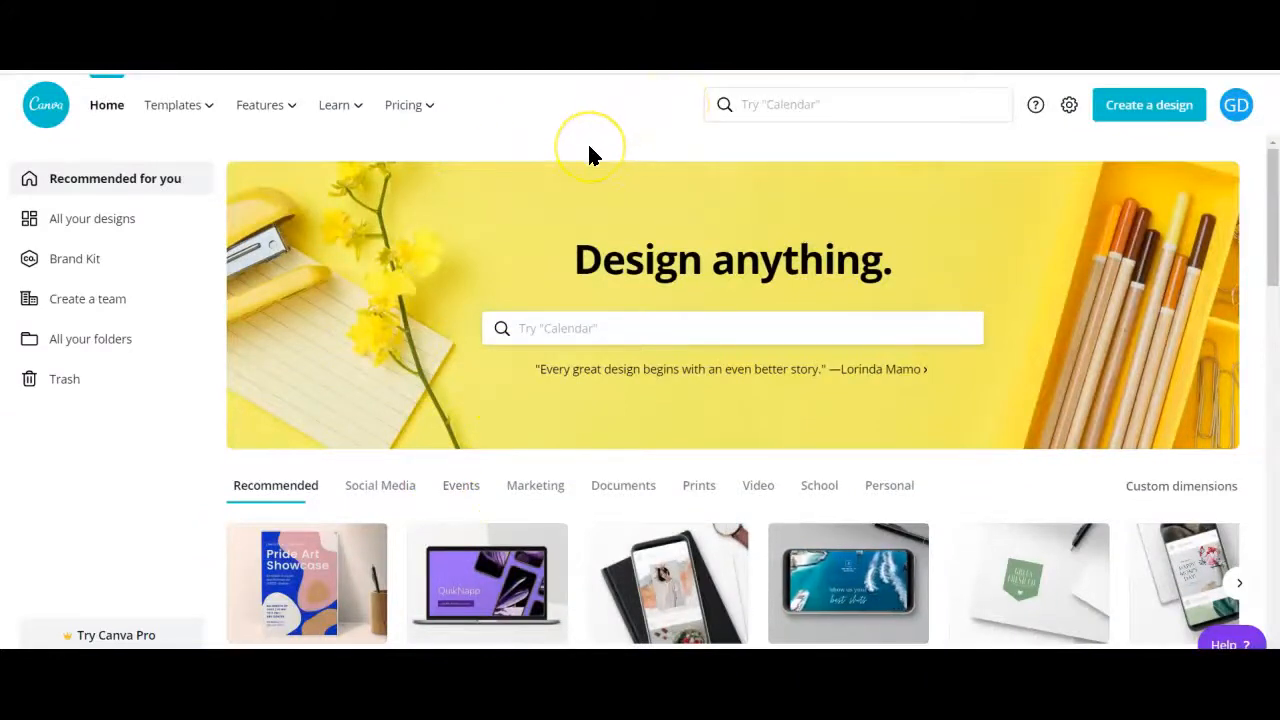
# Open the template library and search it for "poster"
pyautogui.moveTo(199, 115)
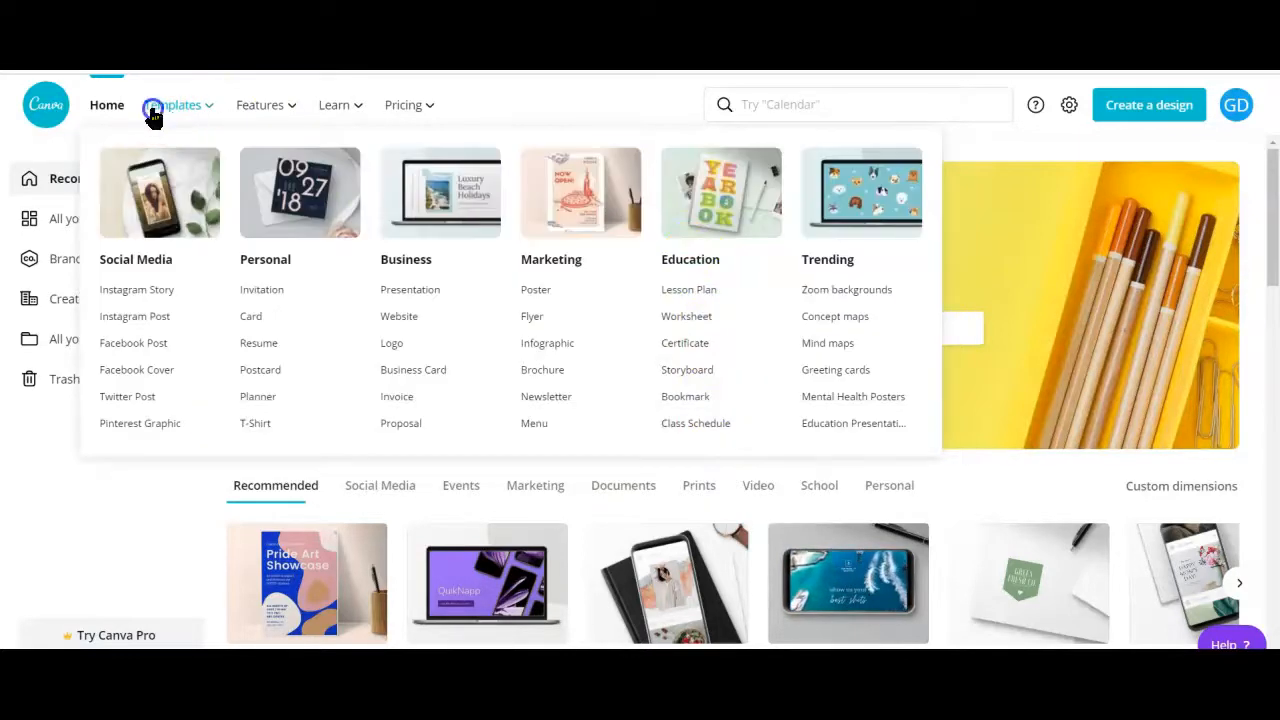
pyautogui.click(153, 110)
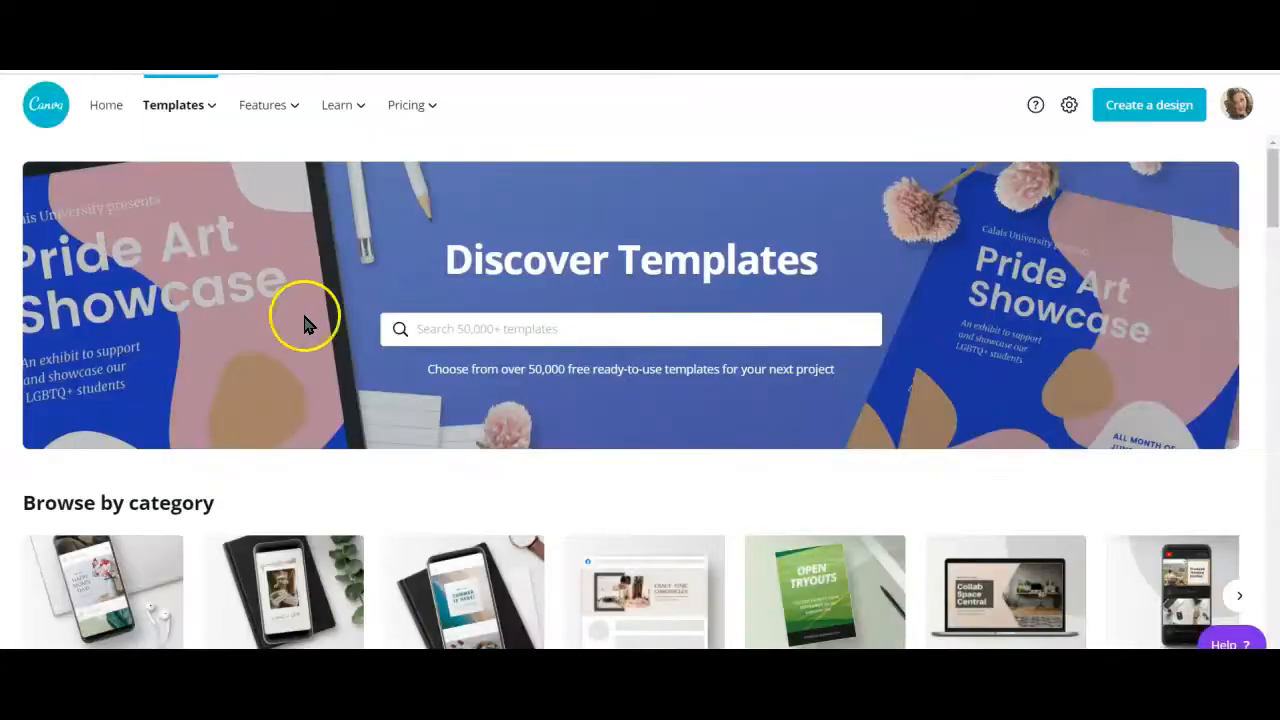
pyautogui.click(527, 329)
pyautogui.write('poster')
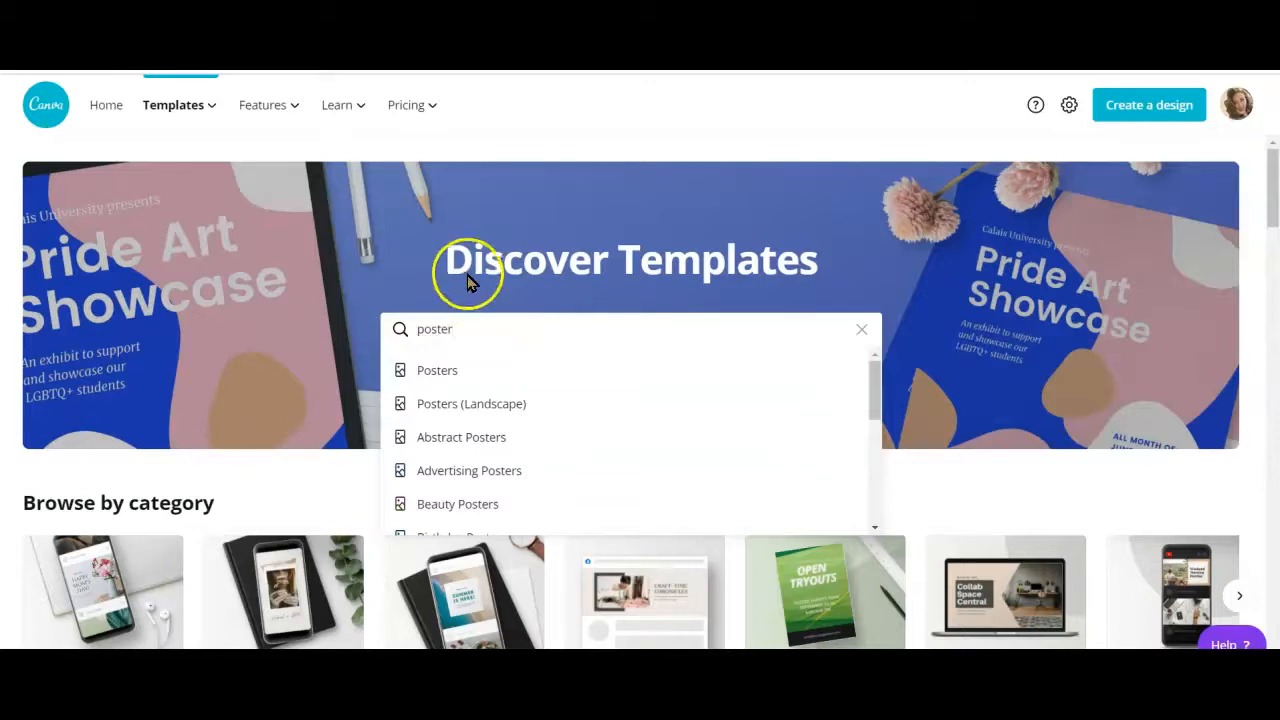
pyautogui.scroll(-3, 280, 400)
pyautogui.scroll(-1, 280, 405)
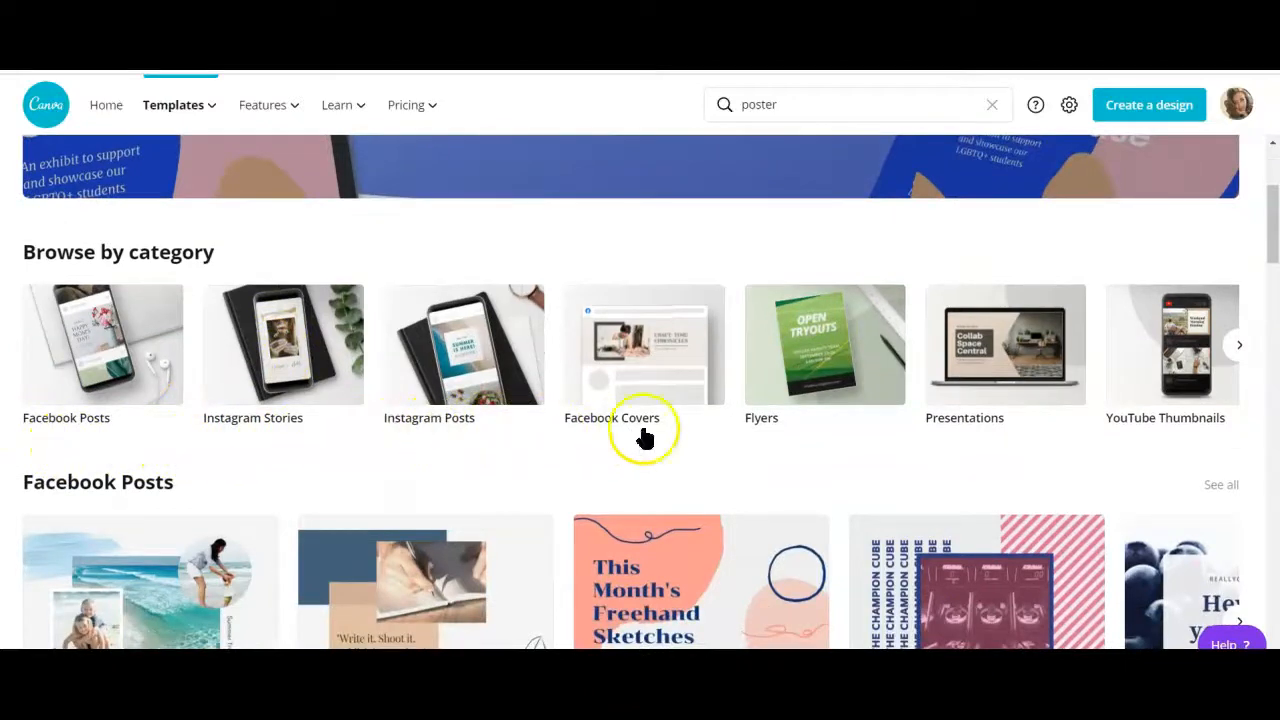
pyautogui.click(1238, 345)
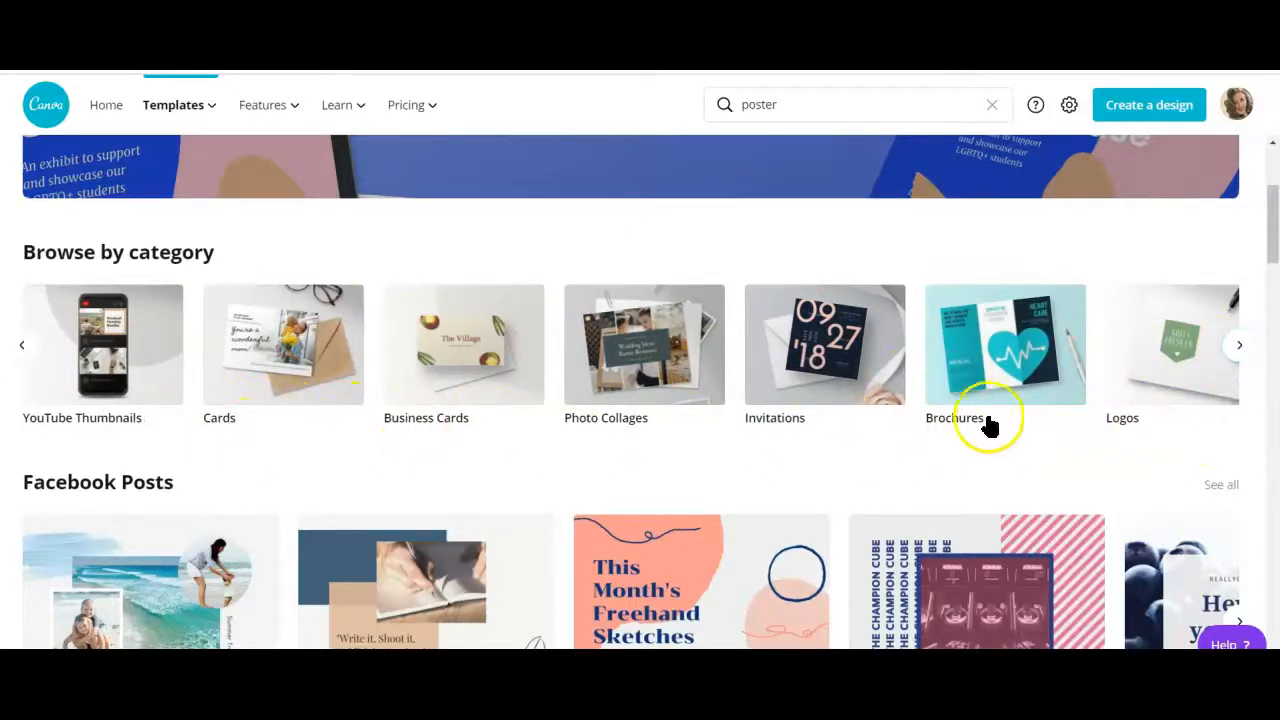
pyautogui.scroll(-10, 323, 462)
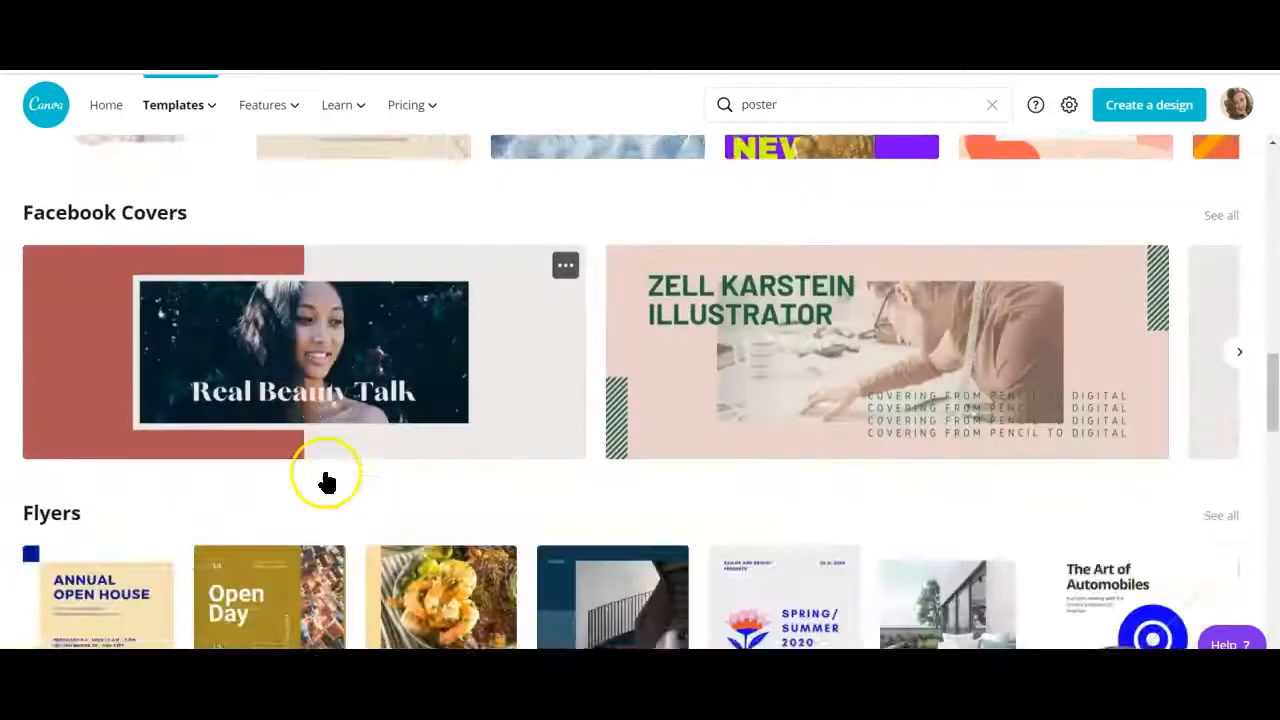
pyautogui.scroll(10, 327, 482)
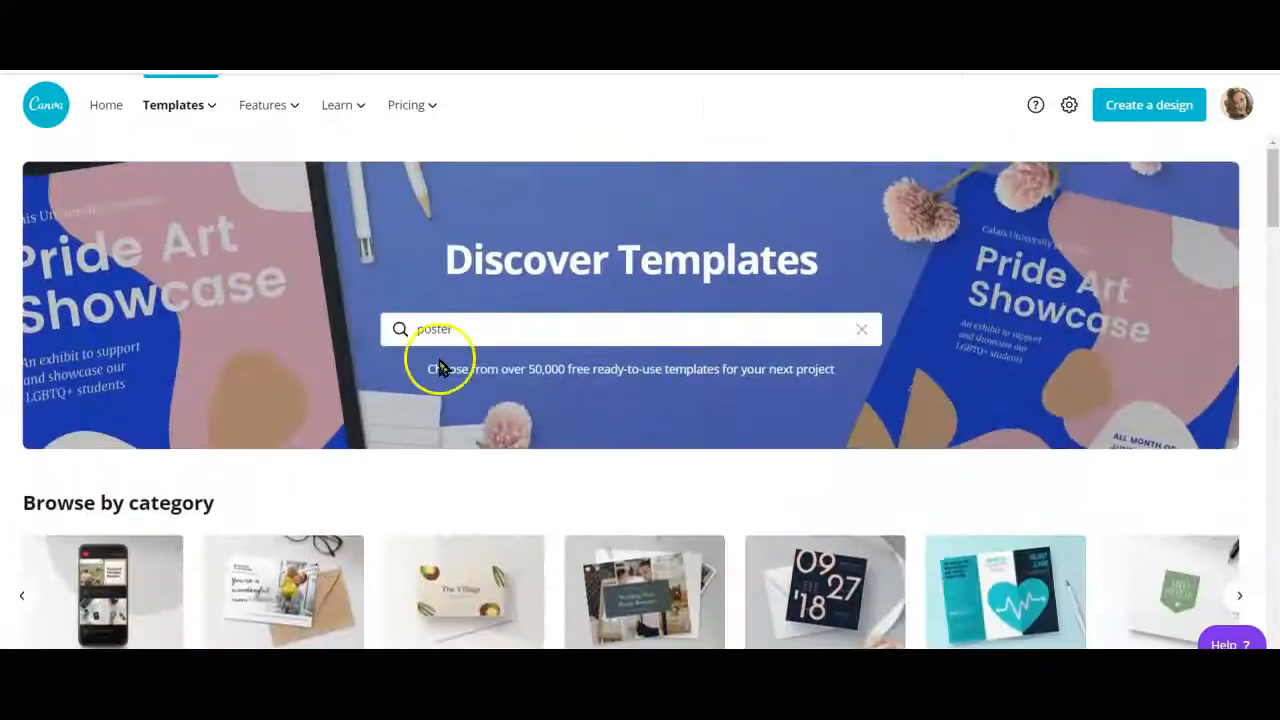
pyautogui.click(490, 322)
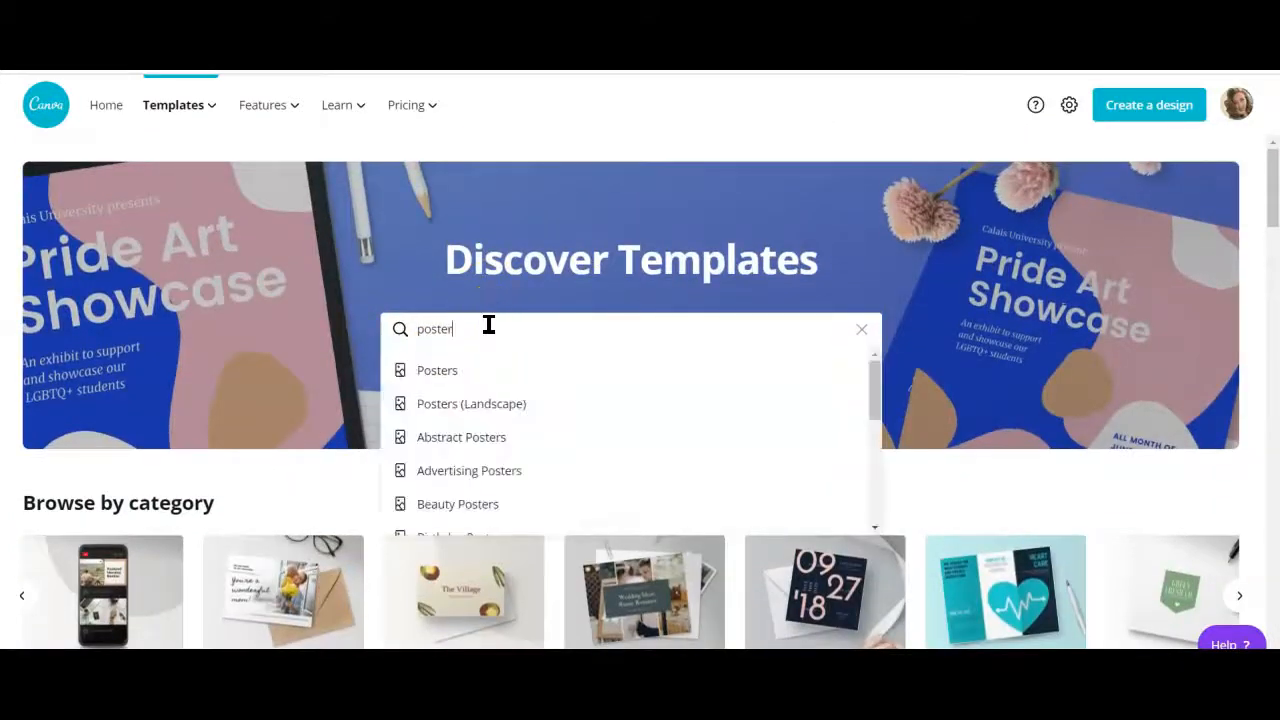
pyautogui.press('Return')
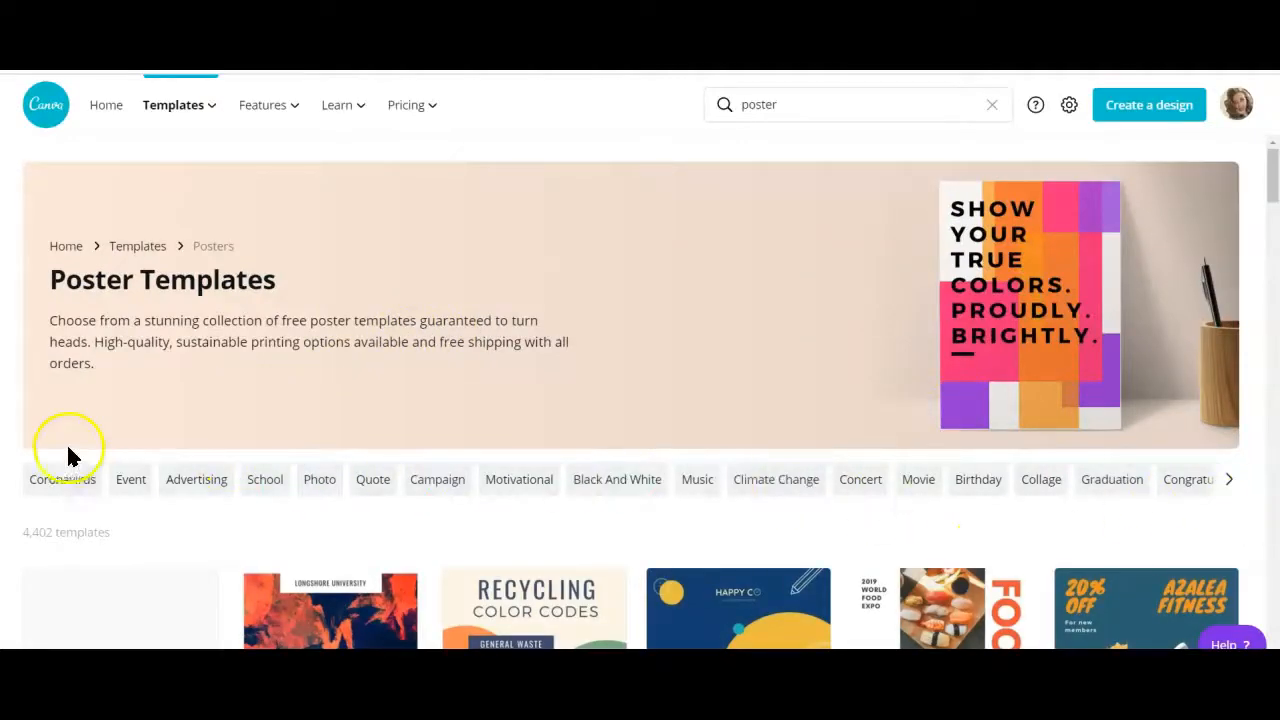
# Look through the poster templates and narrow them to the Science Fair category
pyautogui.scroll(-10, 257, 428)
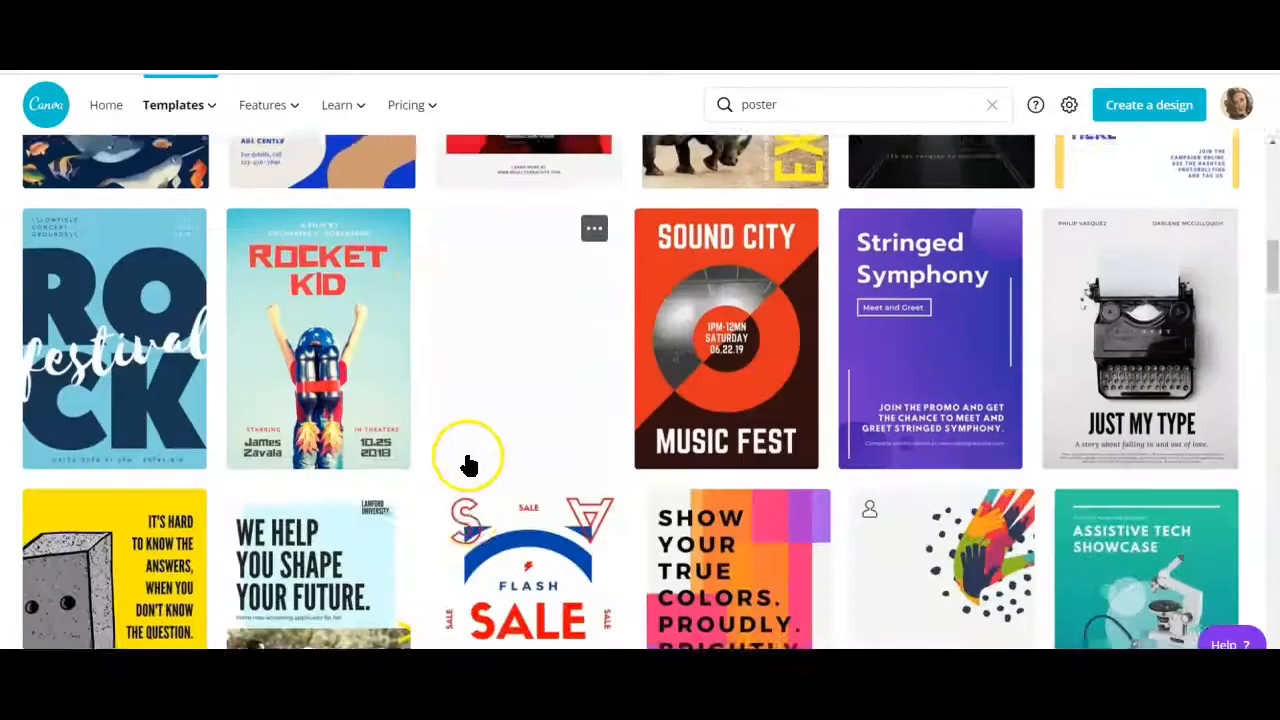
pyautogui.scroll(-1, 469, 463)
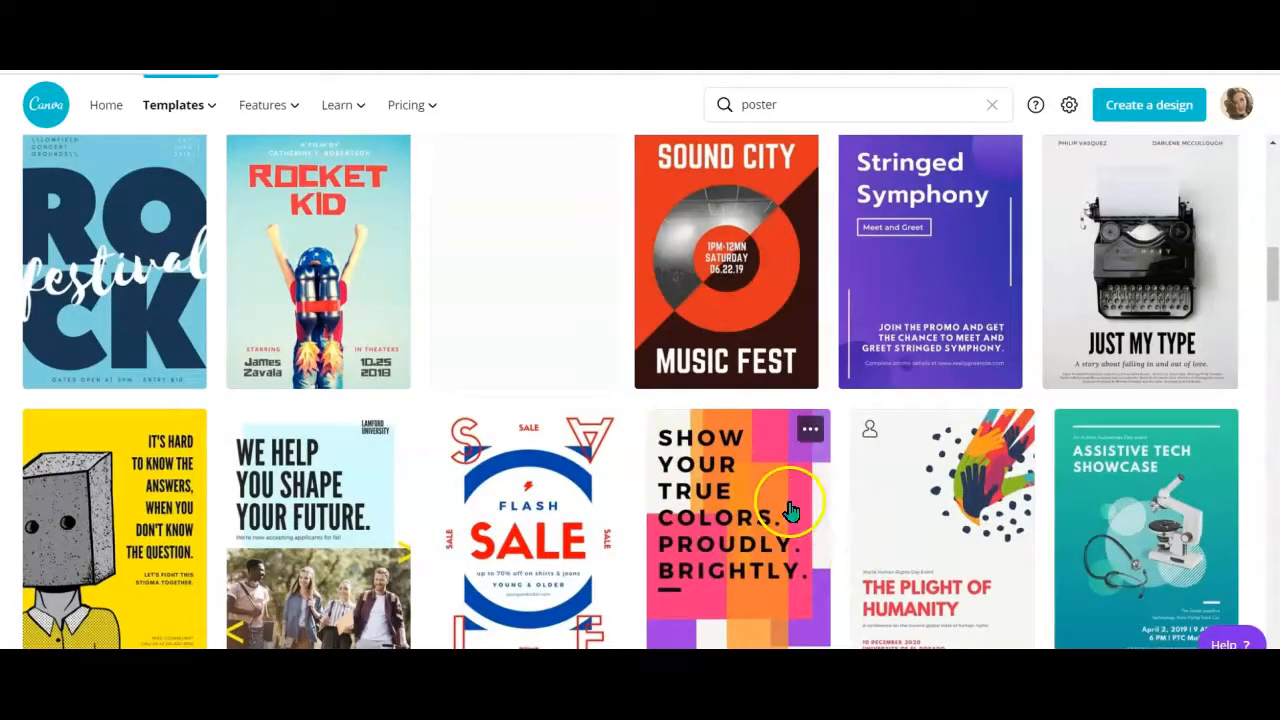
pyautogui.scroll(-4, 790, 510)
pyautogui.scroll(-4, 694, 491)
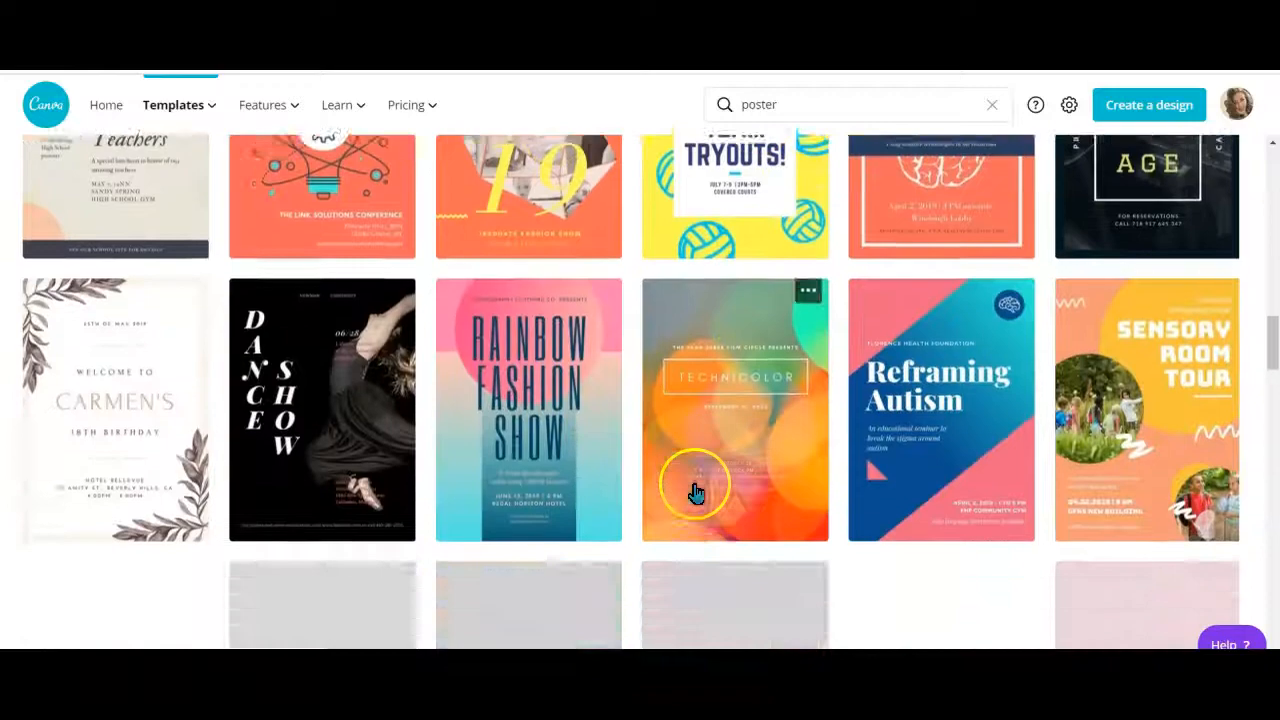
pyautogui.scroll(-6, 695, 491)
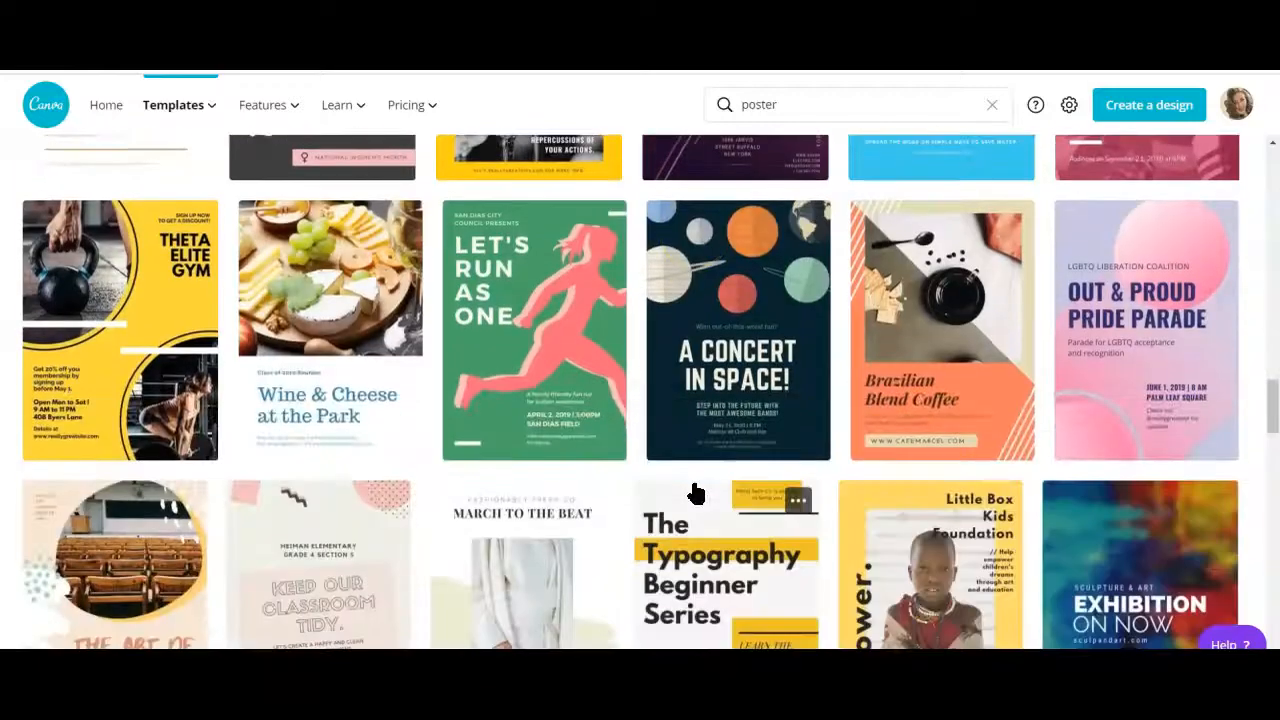
pyautogui.scroll(-5, 695, 491)
pyautogui.scroll(4, 690, 491)
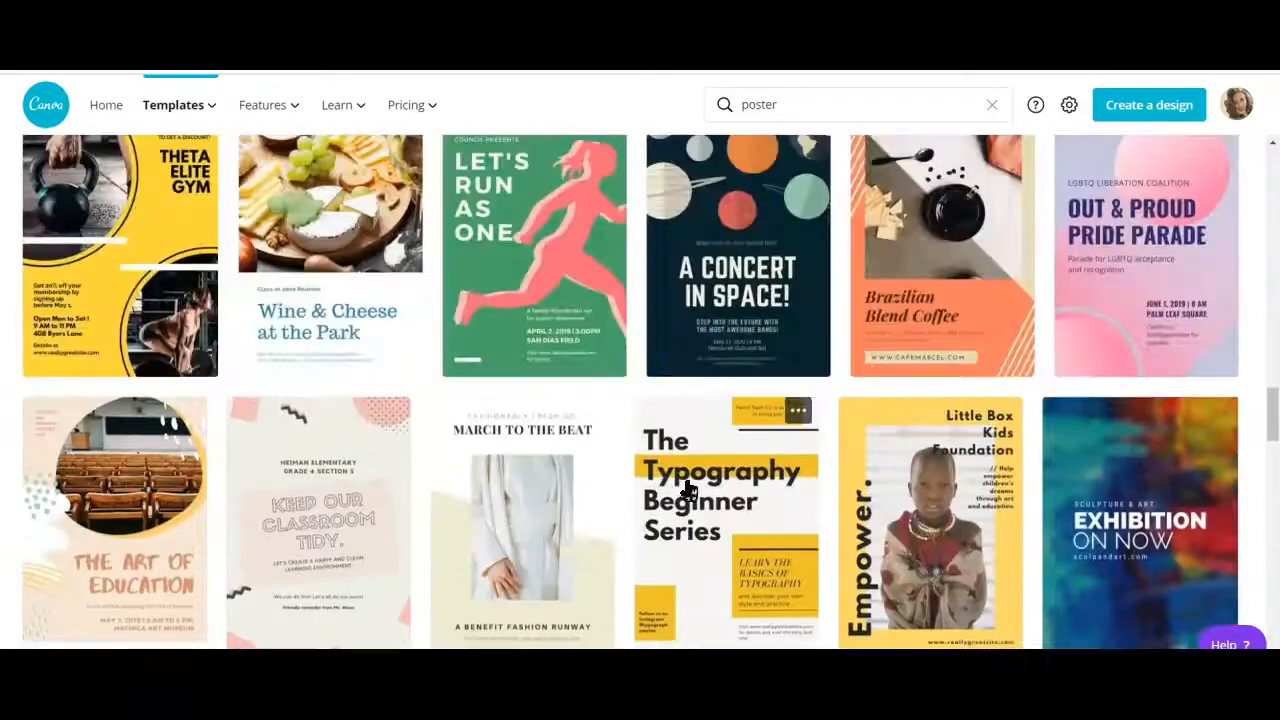
pyautogui.scroll(15, 688, 491)
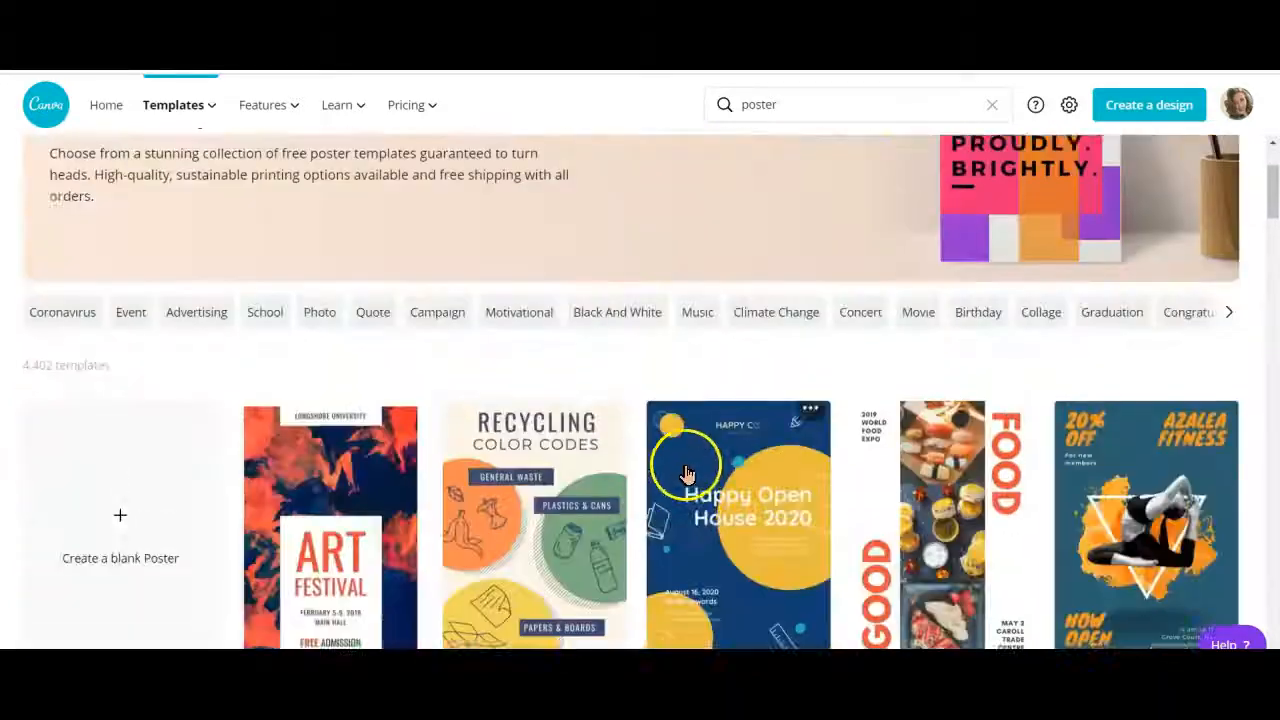
pyautogui.scroll(2, 687, 473)
pyautogui.click(1226, 487)
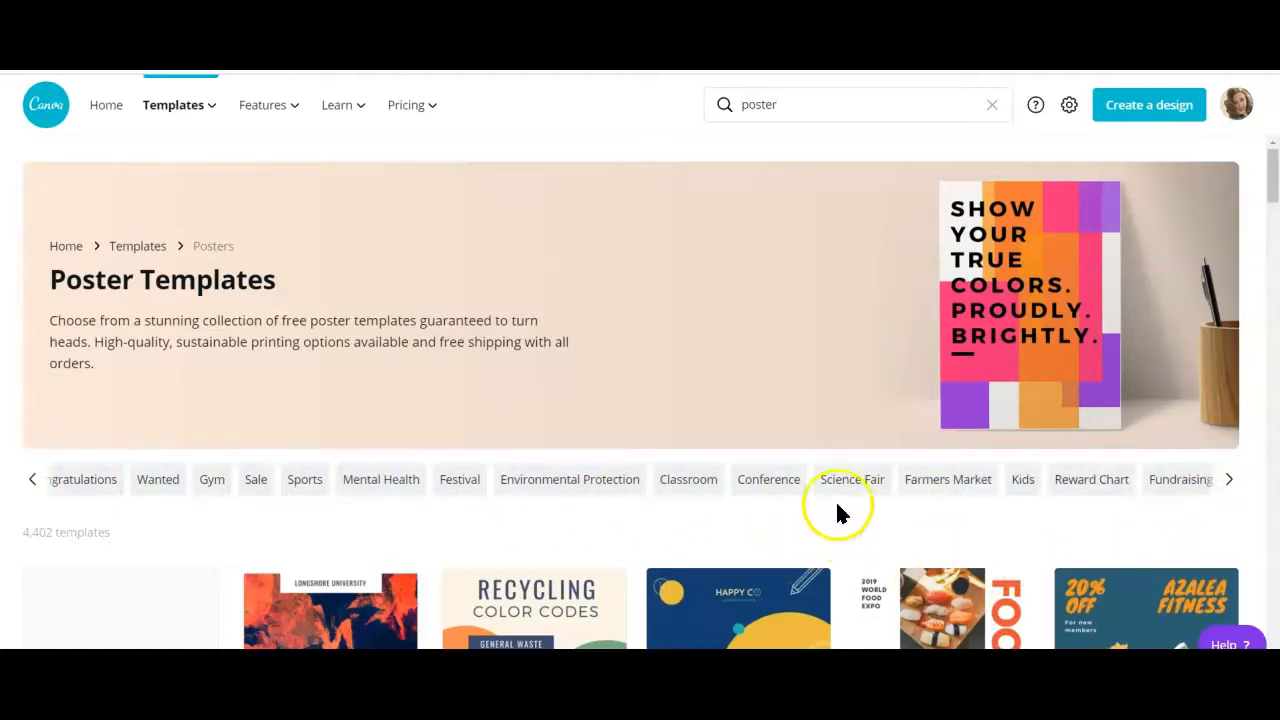
pyautogui.click(853, 490)
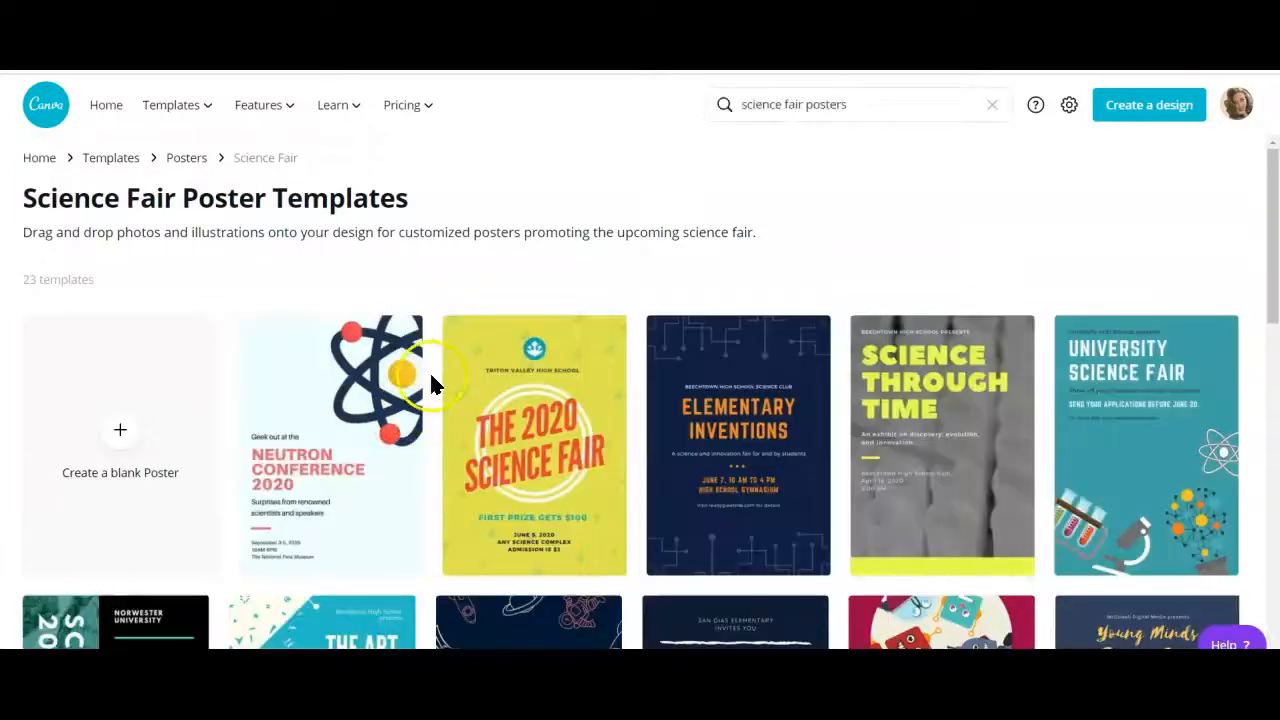
# Choose the Teal Illustrated Science Fair Poster from the science fair templates and start a design from it
pyautogui.scroll(-6, 447, 345)
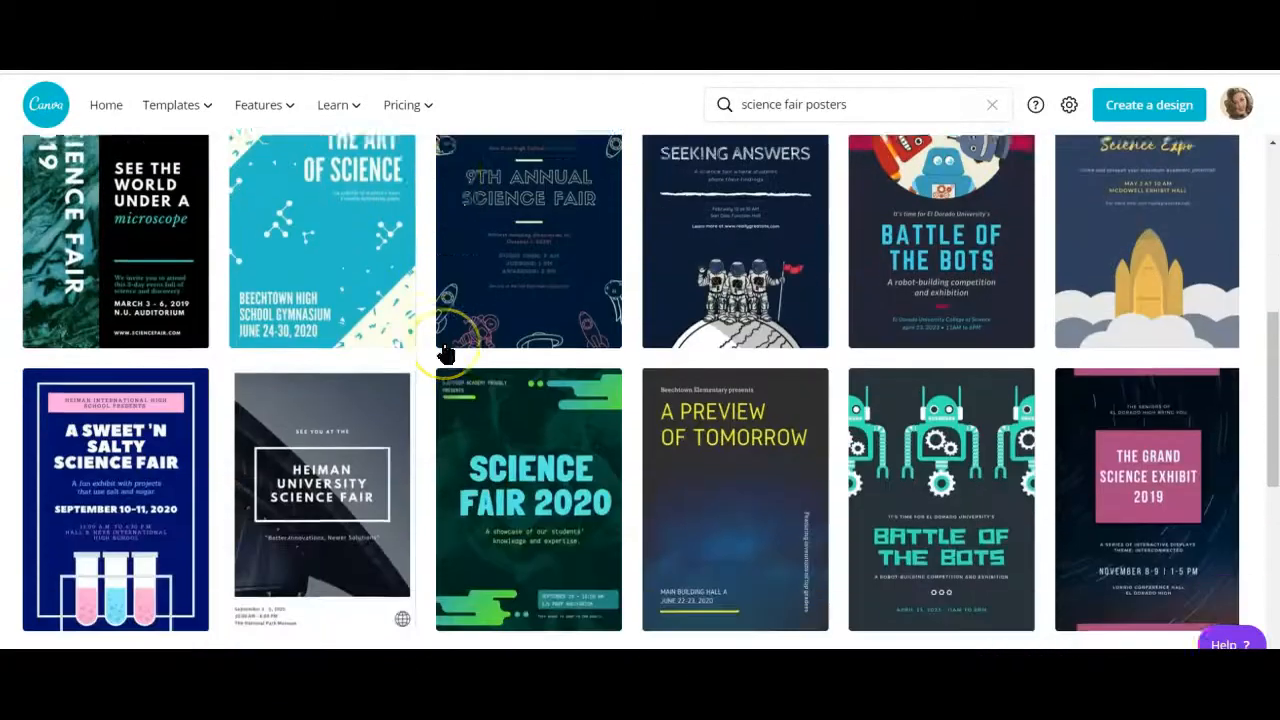
pyautogui.scroll(-4, 447, 353)
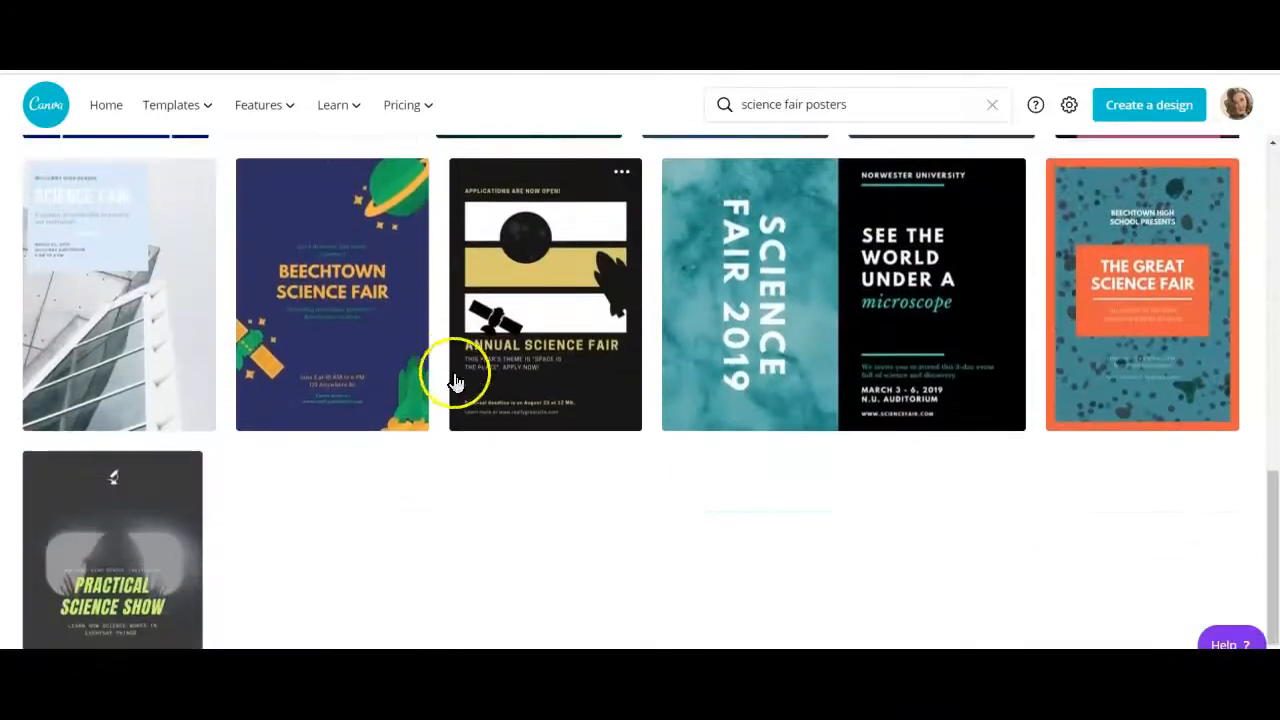
pyautogui.scroll(3, 669, 503)
pyautogui.scroll(5, 671, 503)
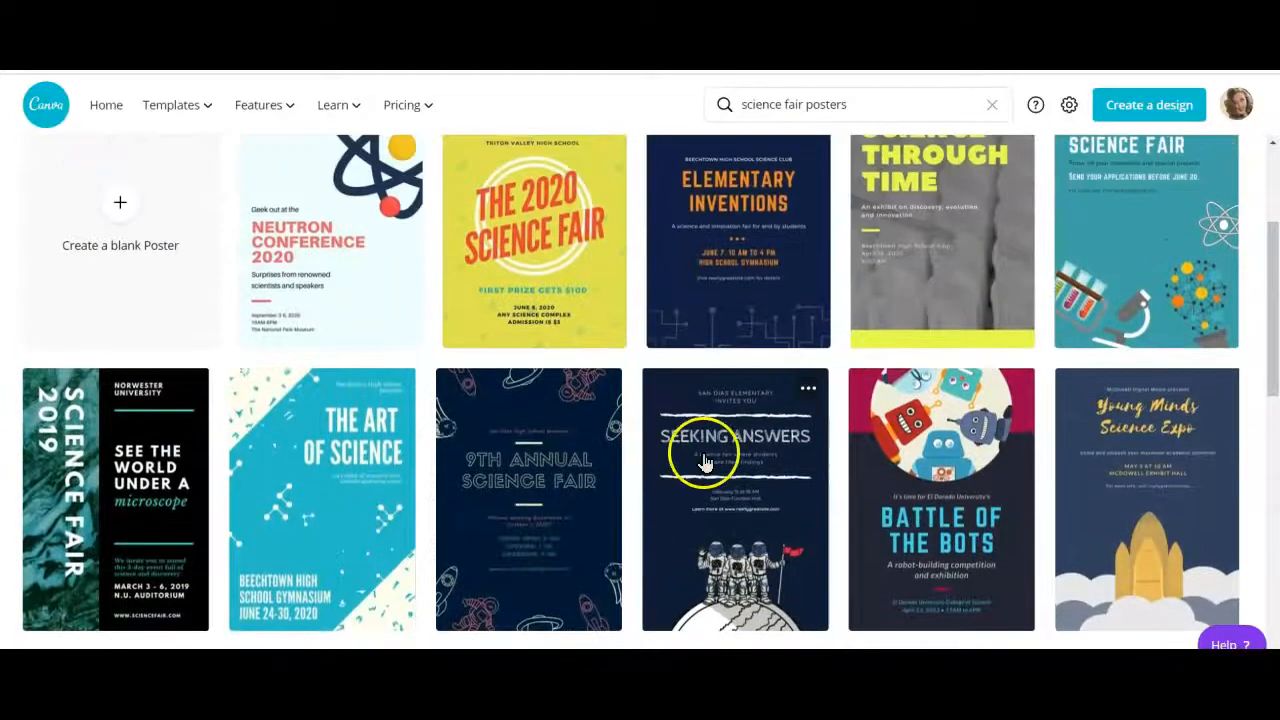
pyautogui.scroll(3, 705, 462)
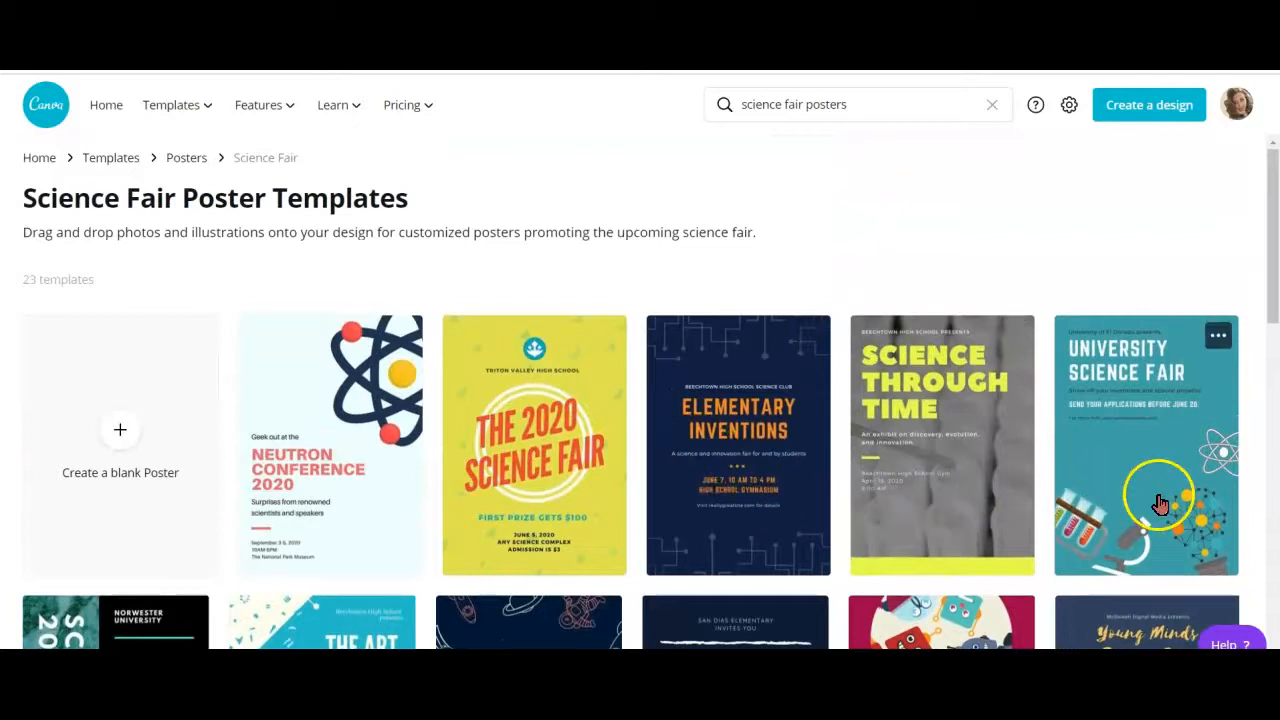
pyautogui.click(1162, 502)
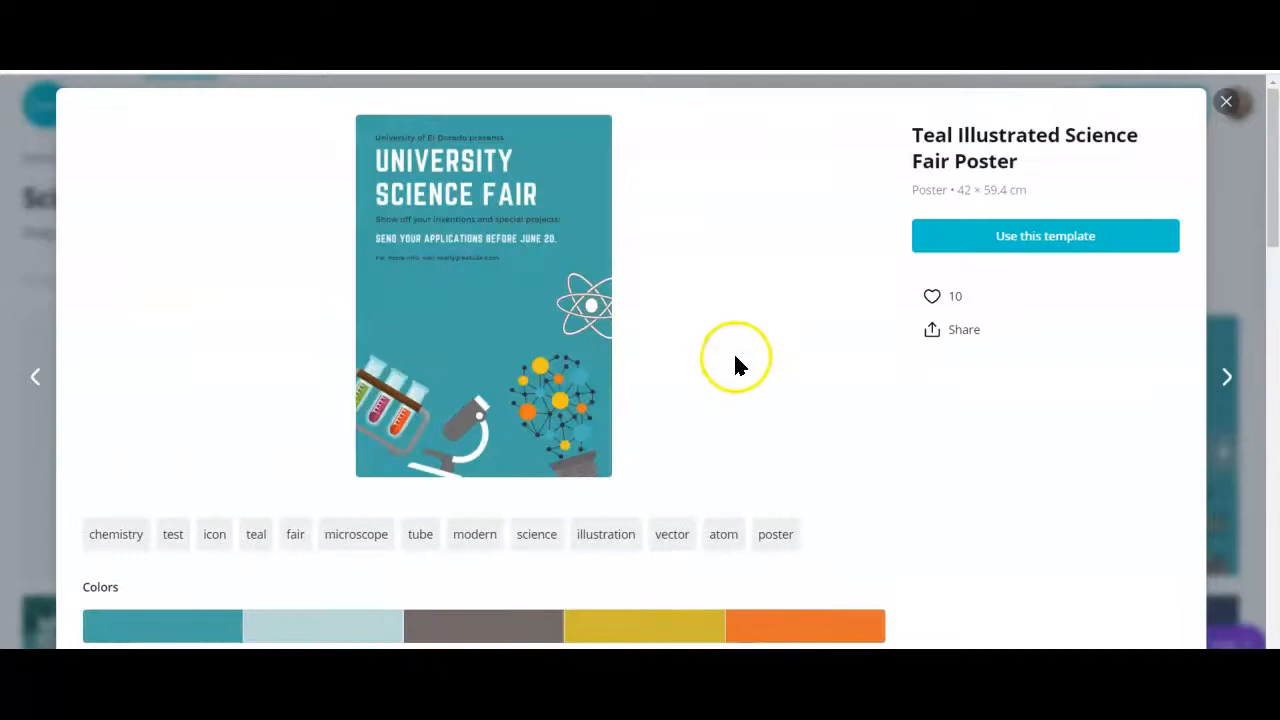
pyautogui.click(1067, 238)
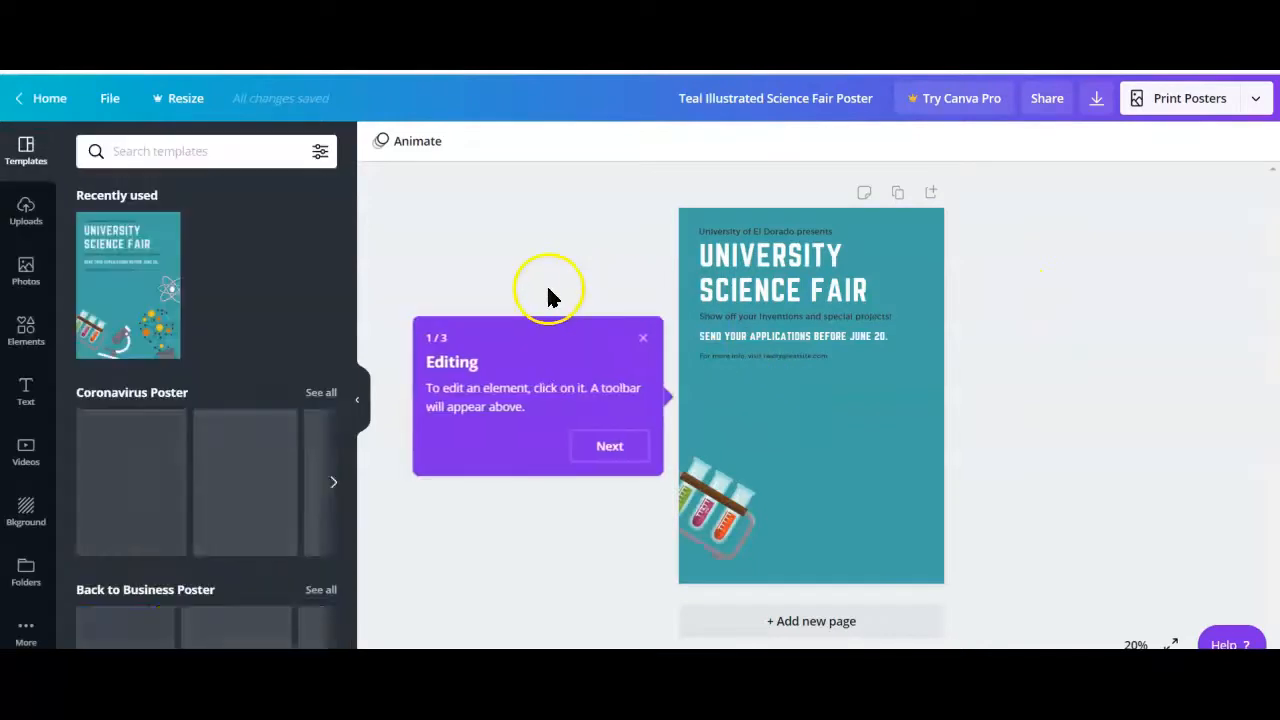
# Delete the poster's University Science Fair title, the presenter line above it, the inventions line and the application deadline line
pyautogui.click(750, 285)
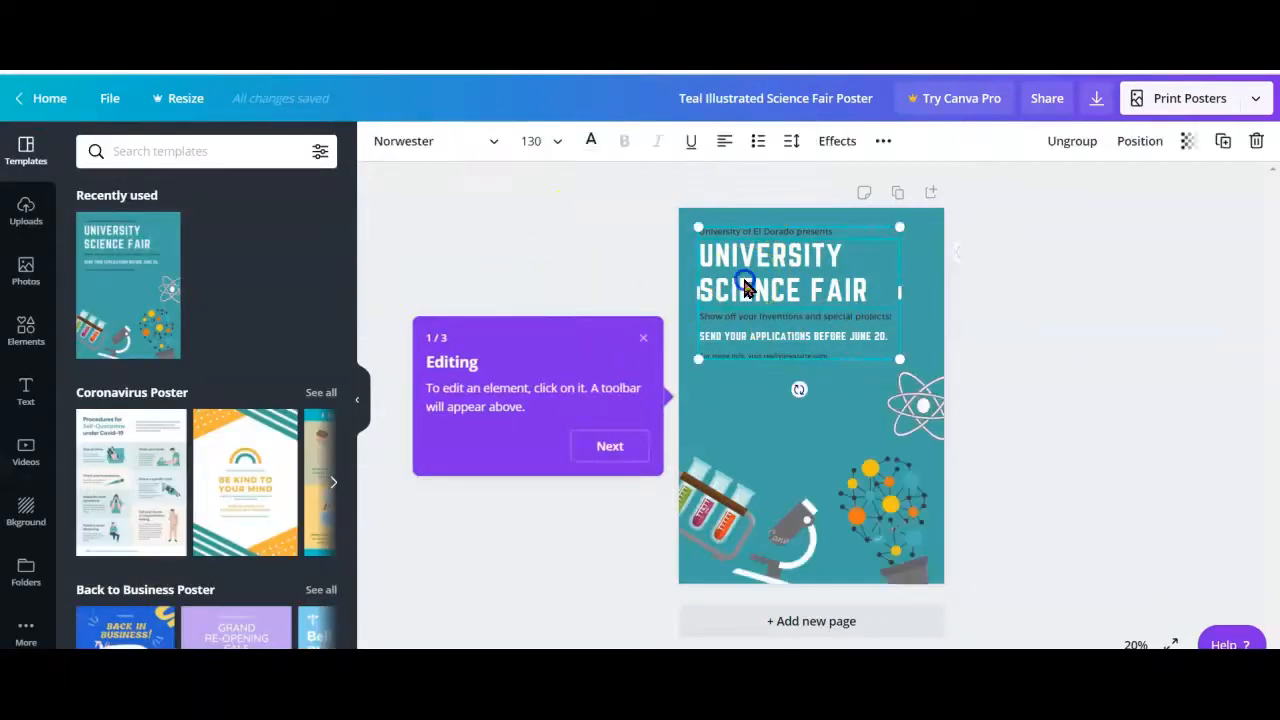
pyautogui.doubleClick(785, 262)
pyautogui.click(873, 293)
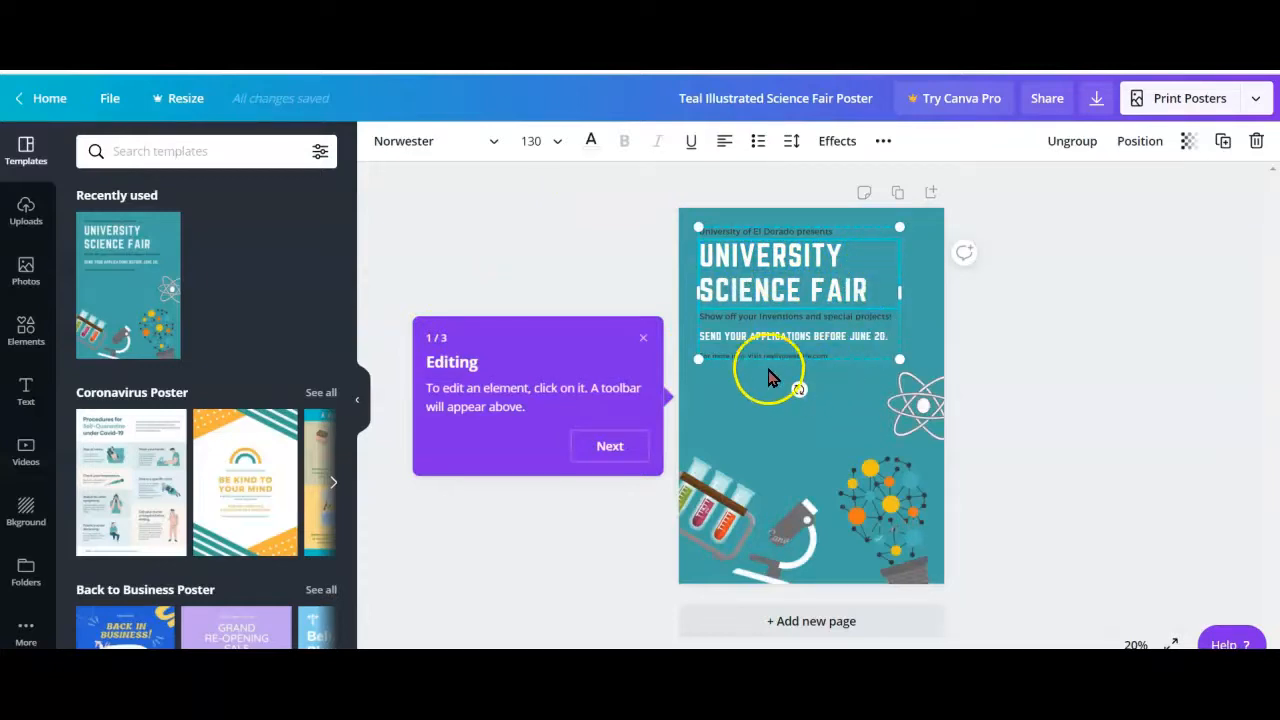
pyautogui.click(812, 318)
pyautogui.press('Delete')
pyautogui.click(800, 280)
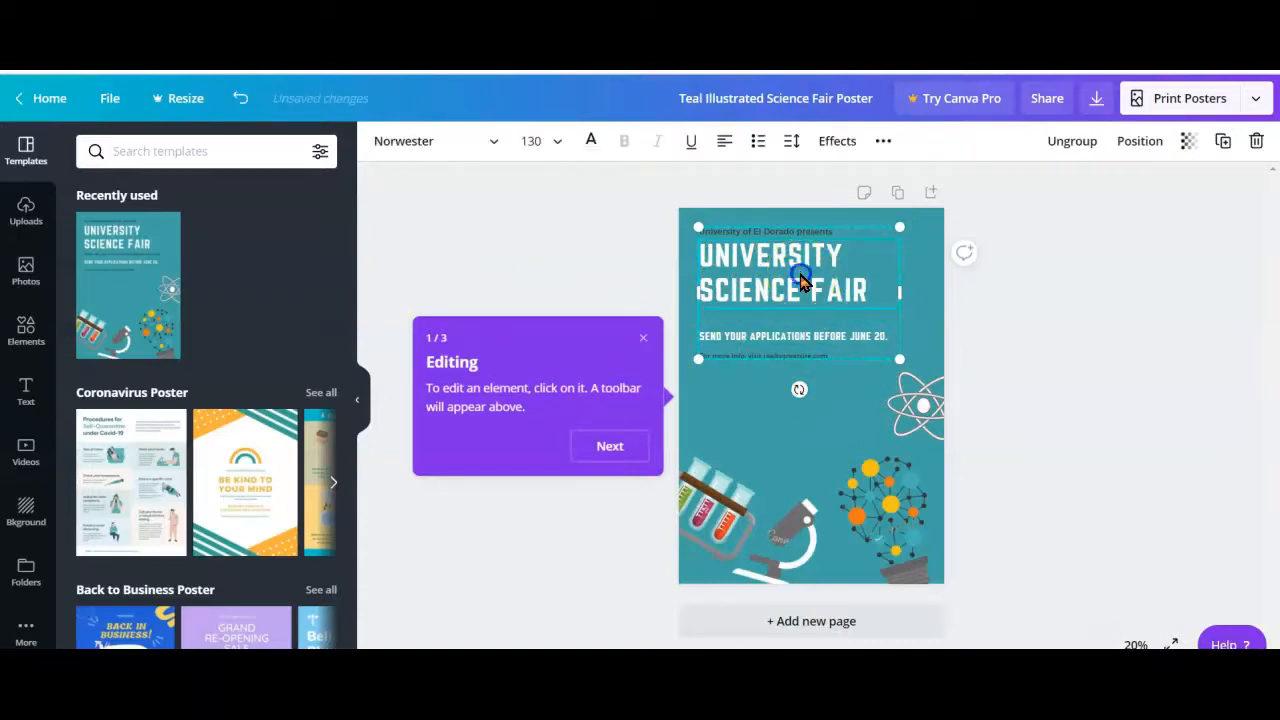
pyautogui.press('Delete')
pyautogui.click(790, 231)
pyautogui.press('Delete')
pyautogui.click(794, 337)
pyautogui.press('Delete')
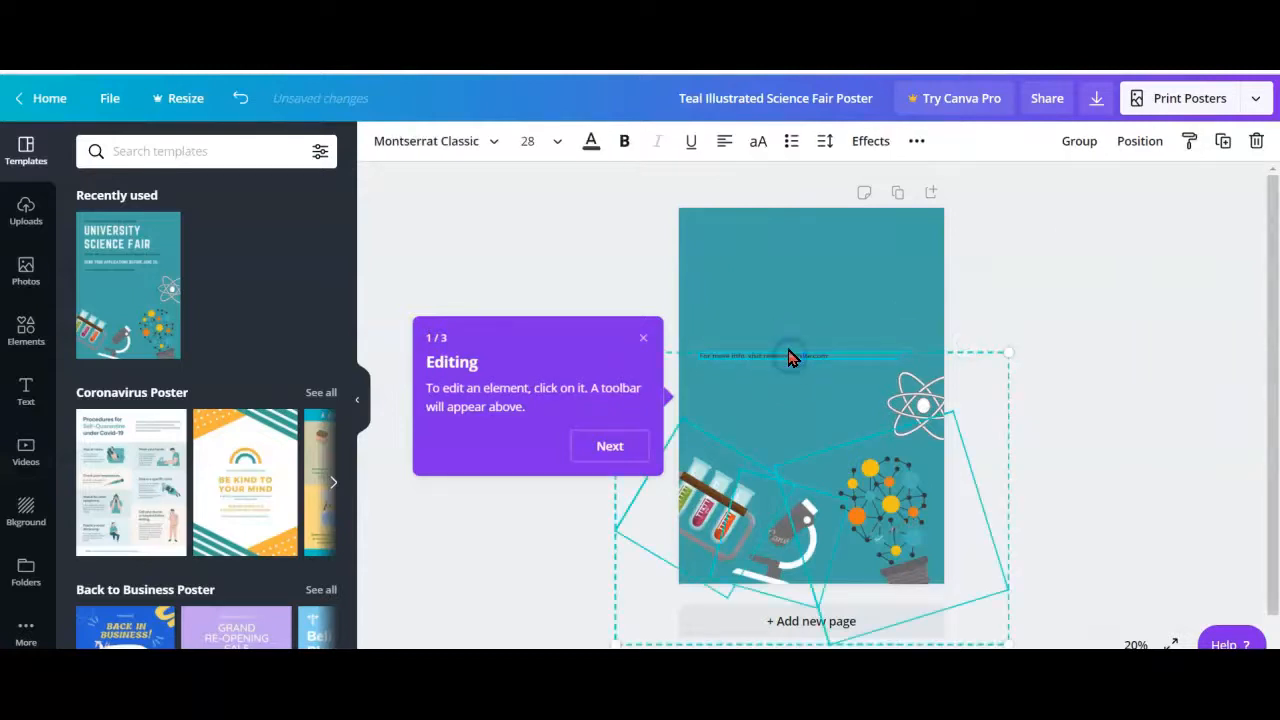
pyautogui.click(766, 277)
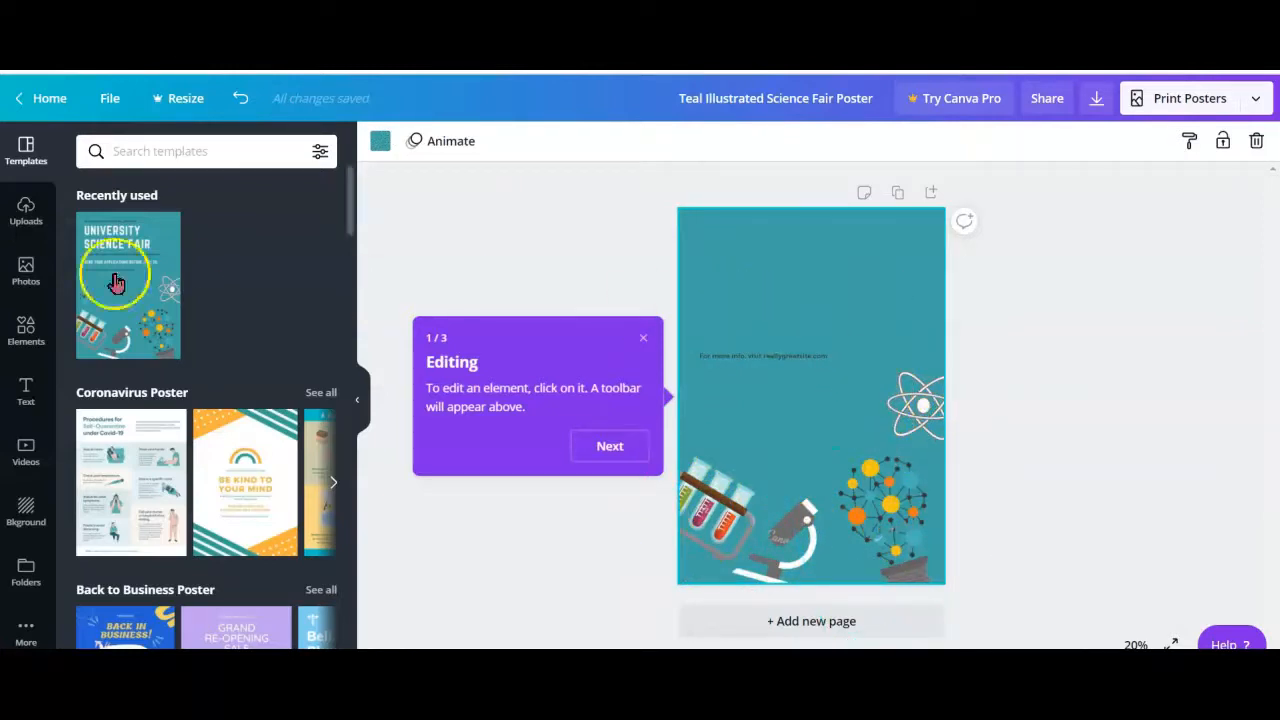
# Open the photo library and search it for "dna"
pyautogui.click(25, 222)
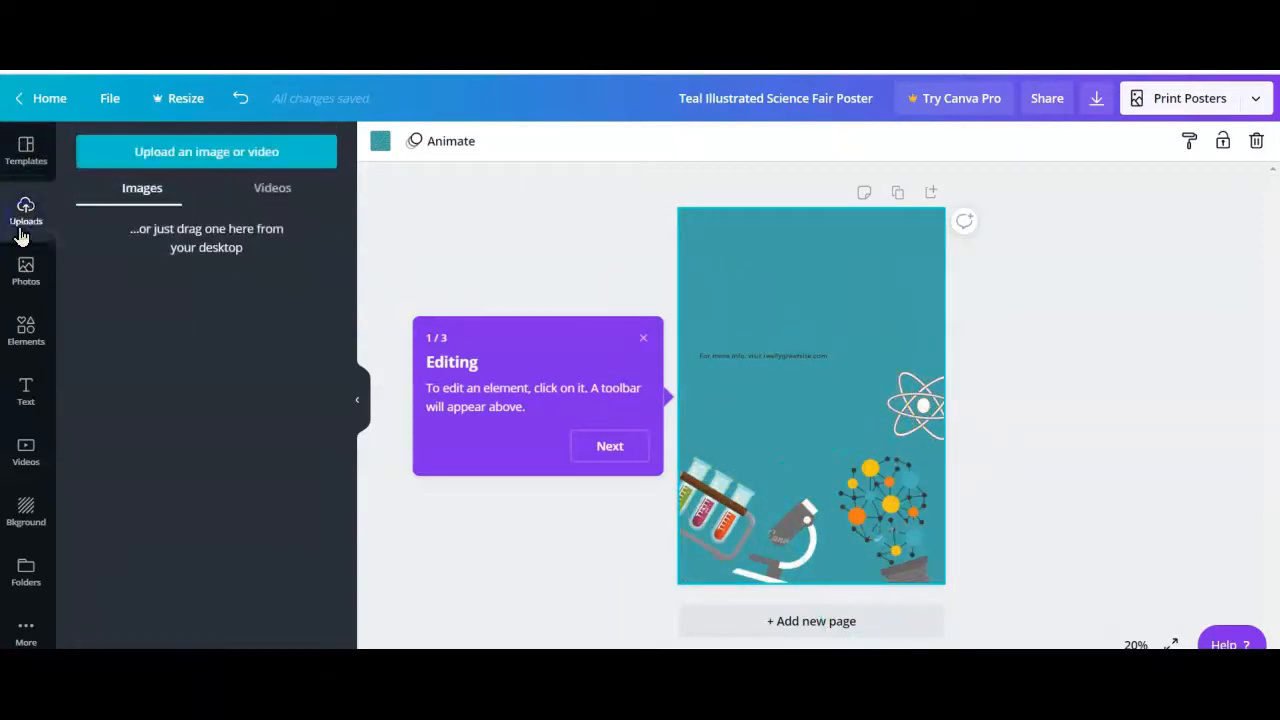
pyautogui.click(26, 270)
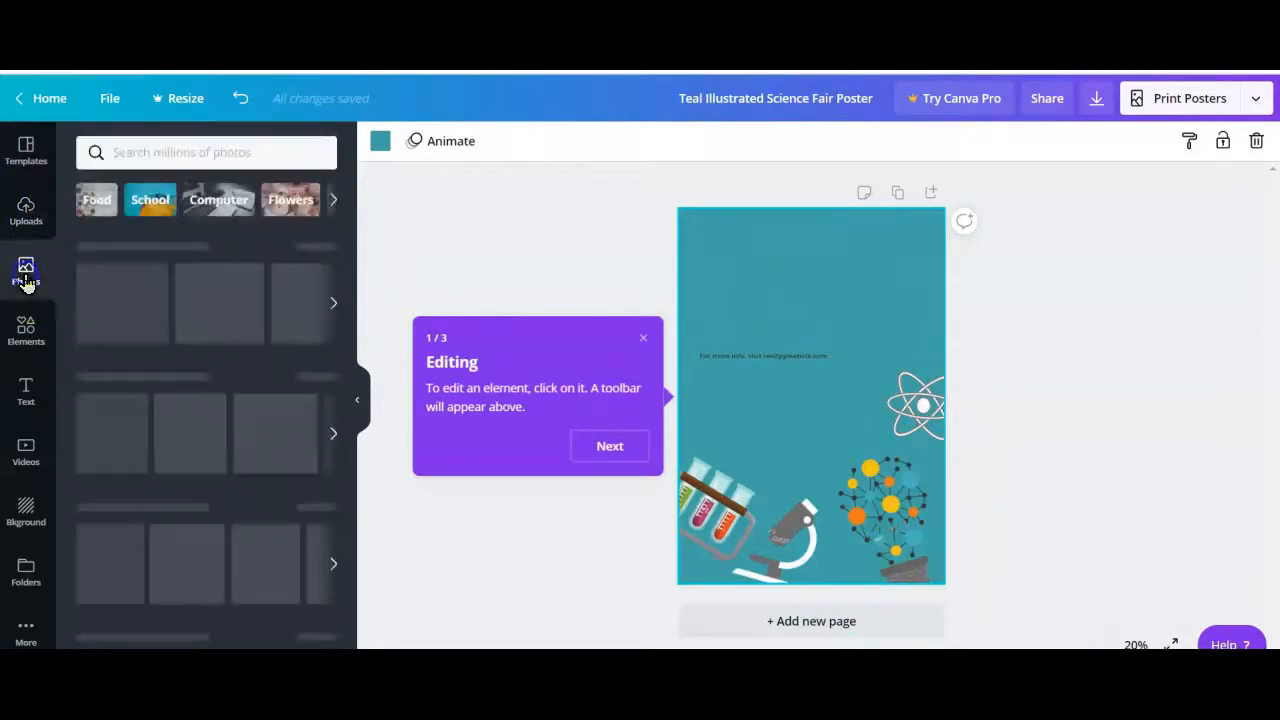
pyautogui.click(203, 149)
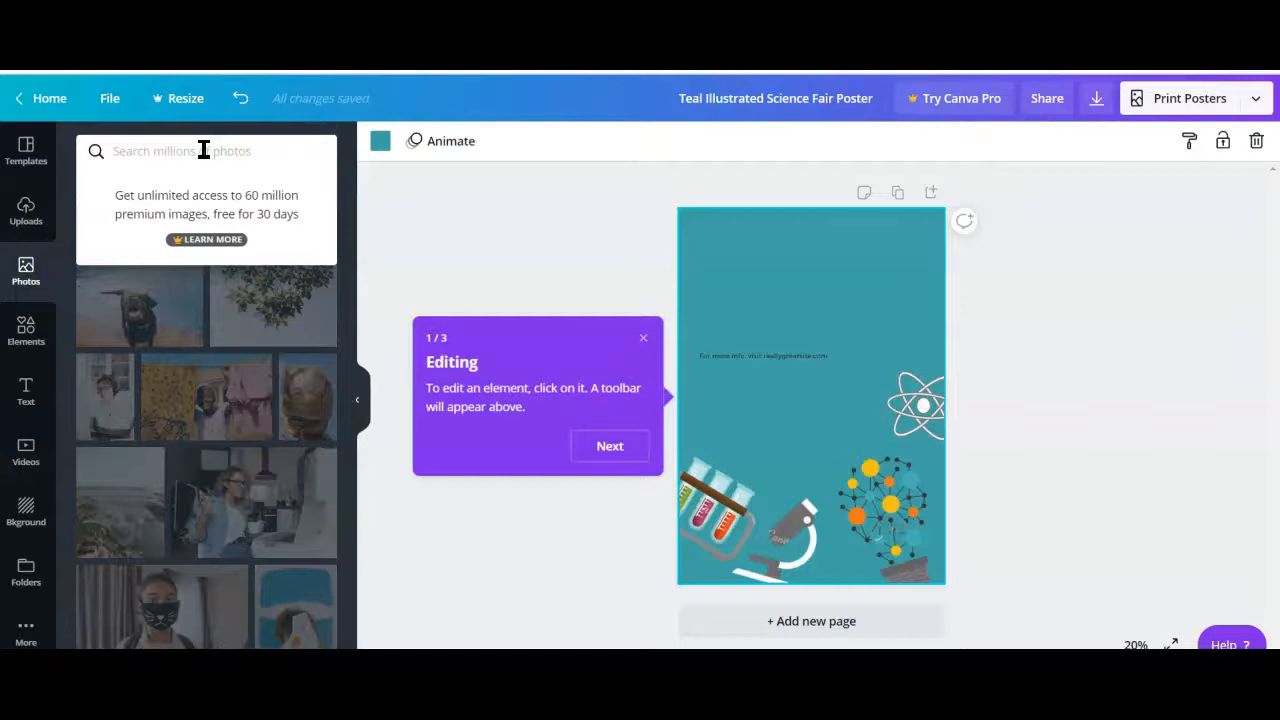
pyautogui.write('dna')
pyautogui.press('Return')
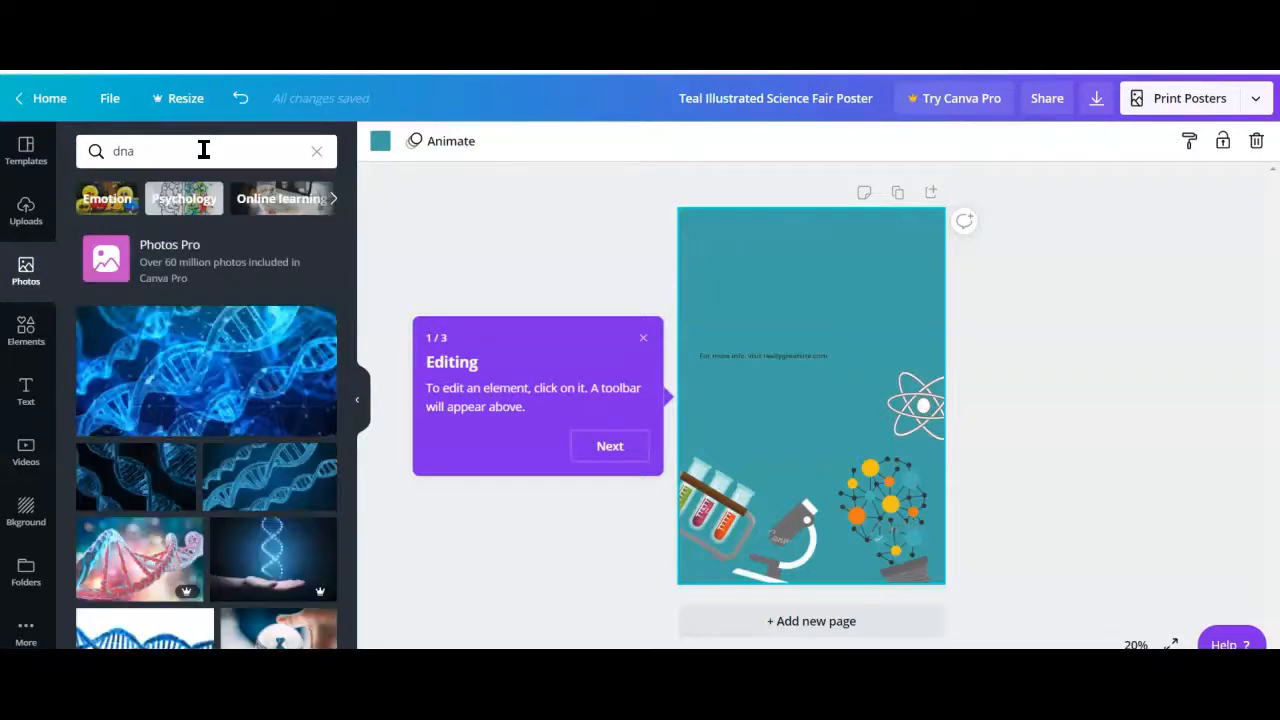
# Add the DNA photo of a glowing helix above an open hand to the poster and place it in the empty upper area
pyautogui.scroll(-5, 190, 360)
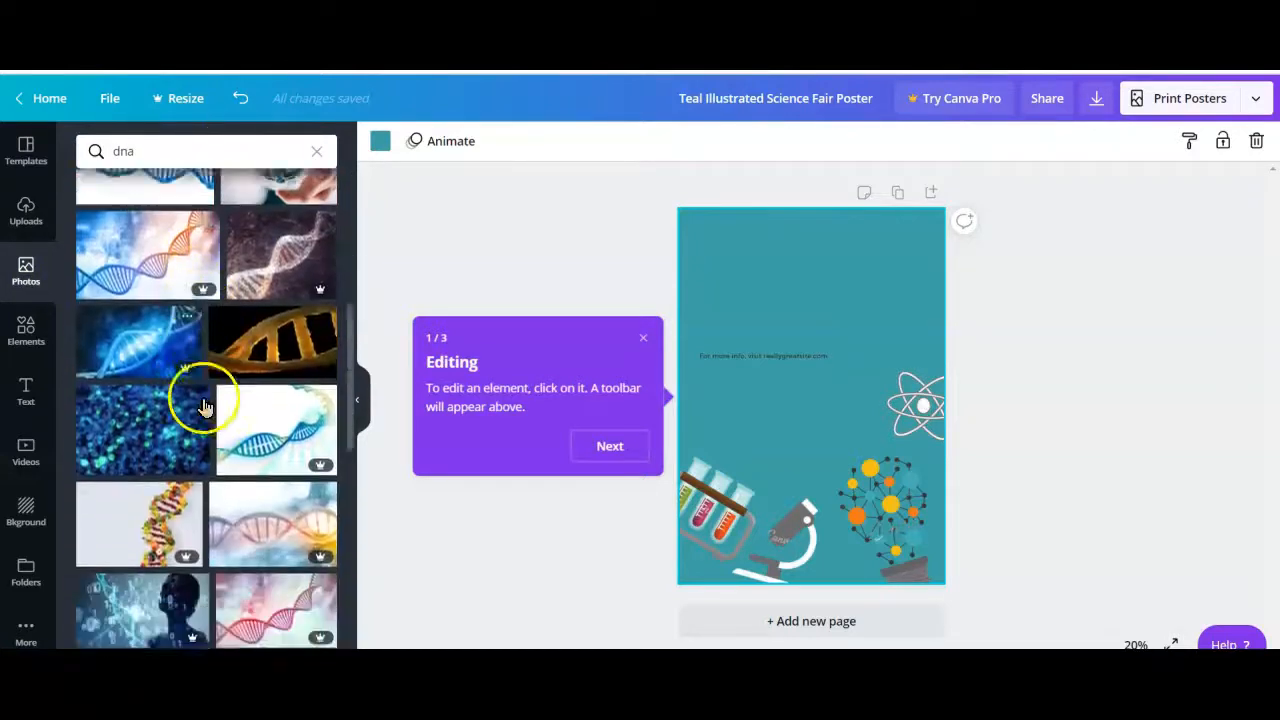
pyautogui.scroll(-3, 275, 500)
pyautogui.scroll(7, 272, 490)
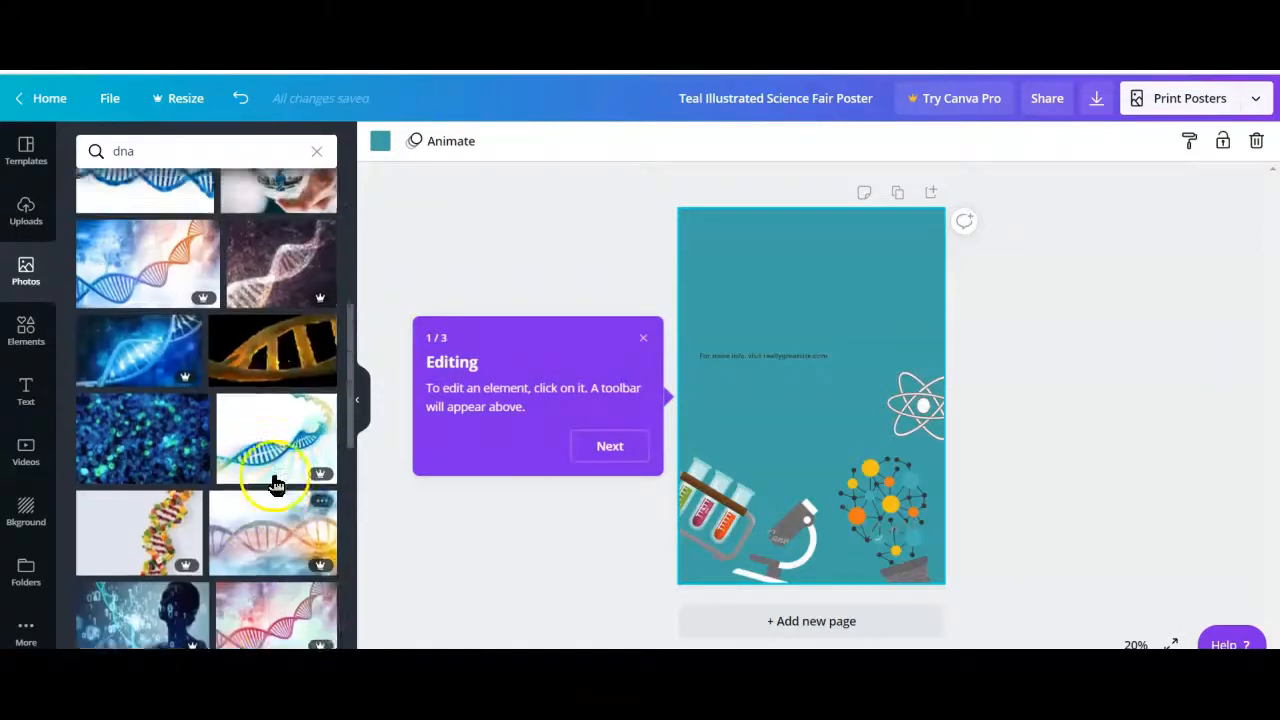
pyautogui.scroll(2, 270, 440)
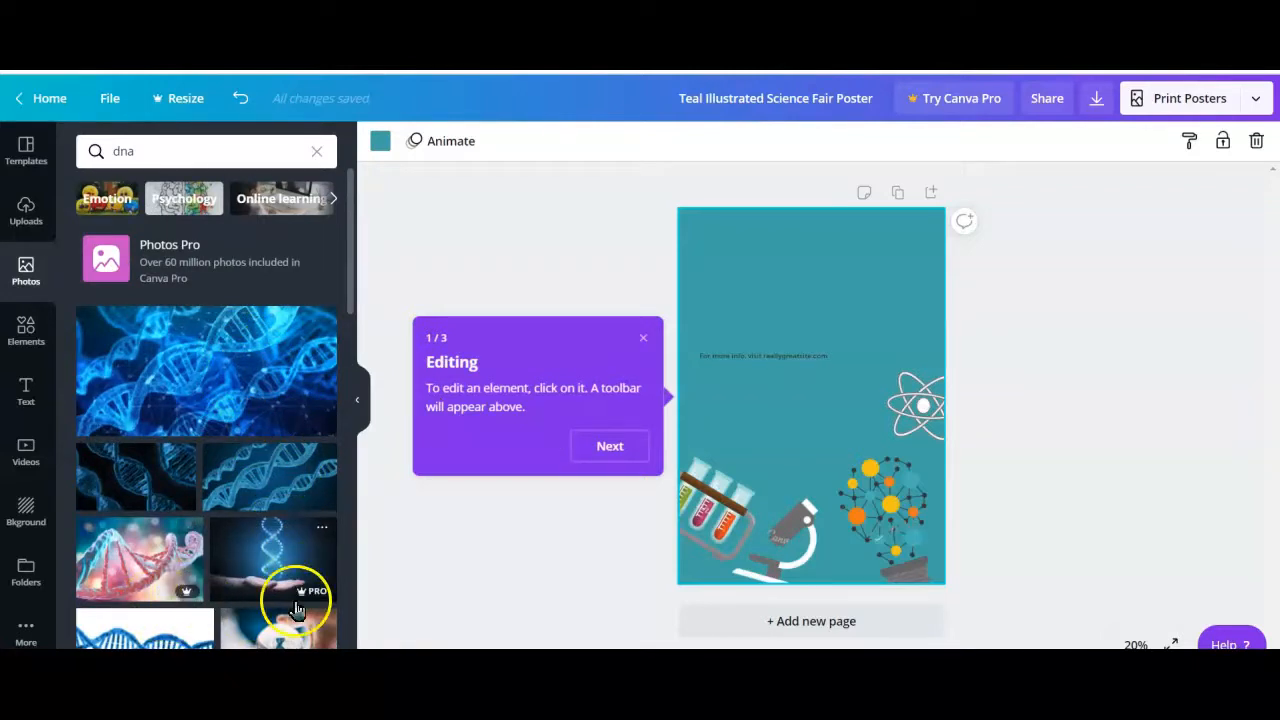
pyautogui.scroll(-2, 300, 598)
pyautogui.scroll(-1, 304, 596)
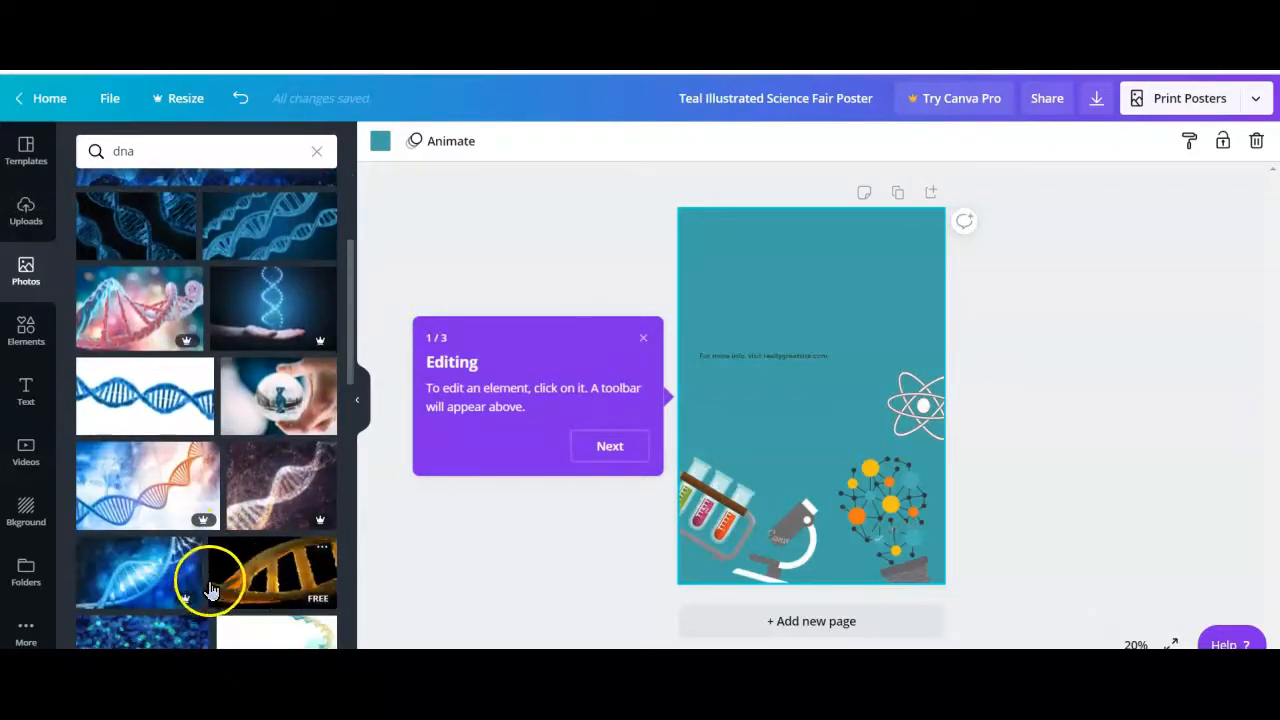
pyautogui.scroll(3, 234, 423)
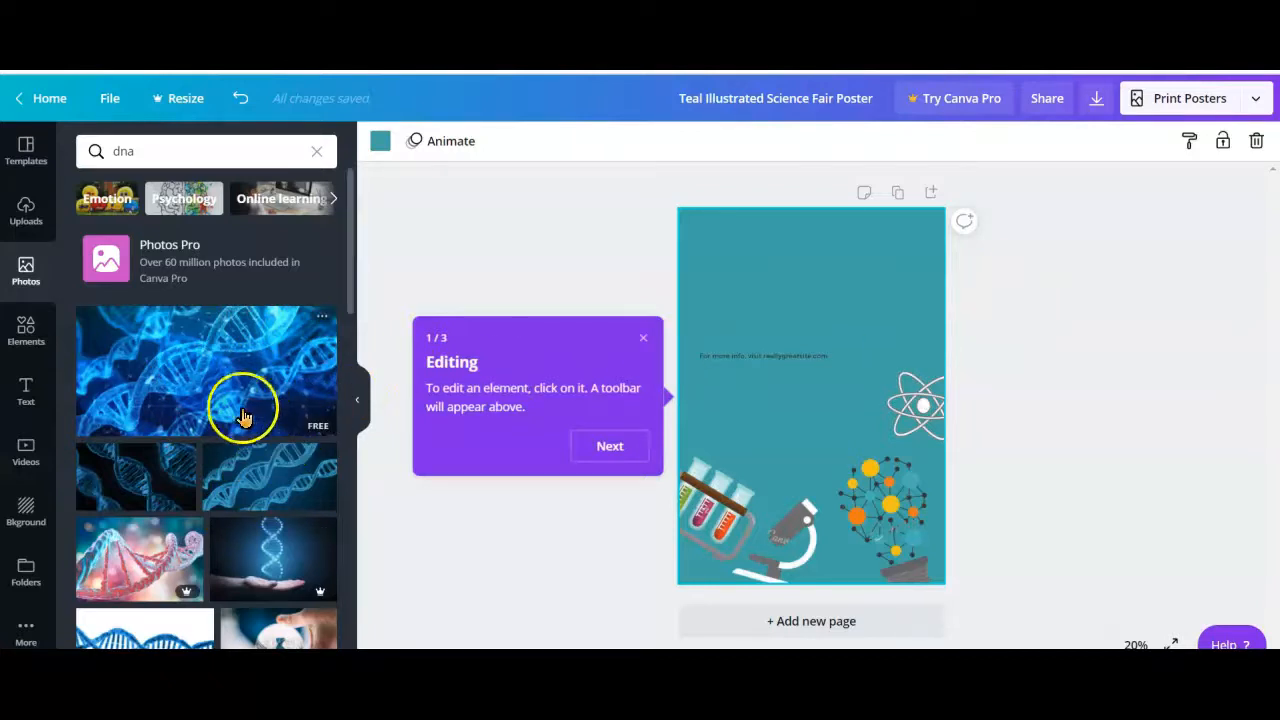
pyautogui.scroll(-1, 309, 412)
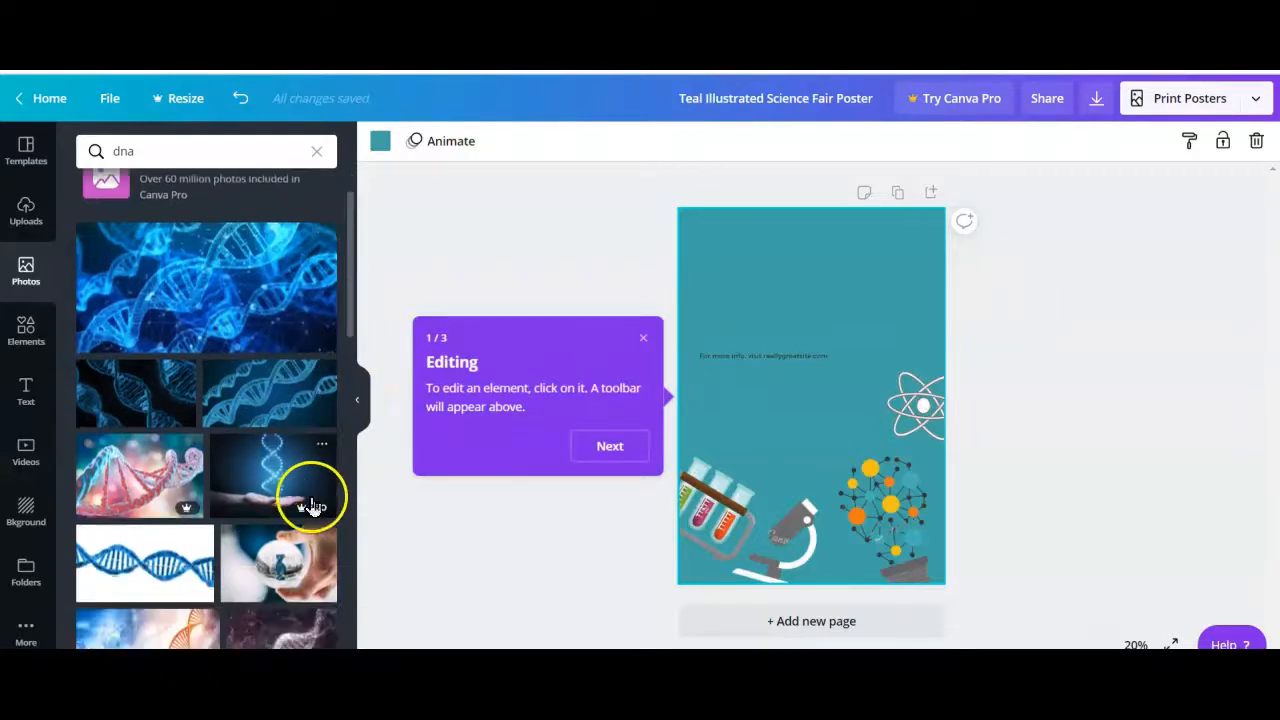
pyautogui.click(312, 497)
pyautogui.moveTo(820, 391); pyautogui.dragTo(820, 300)
pyautogui.click(1117, 369)
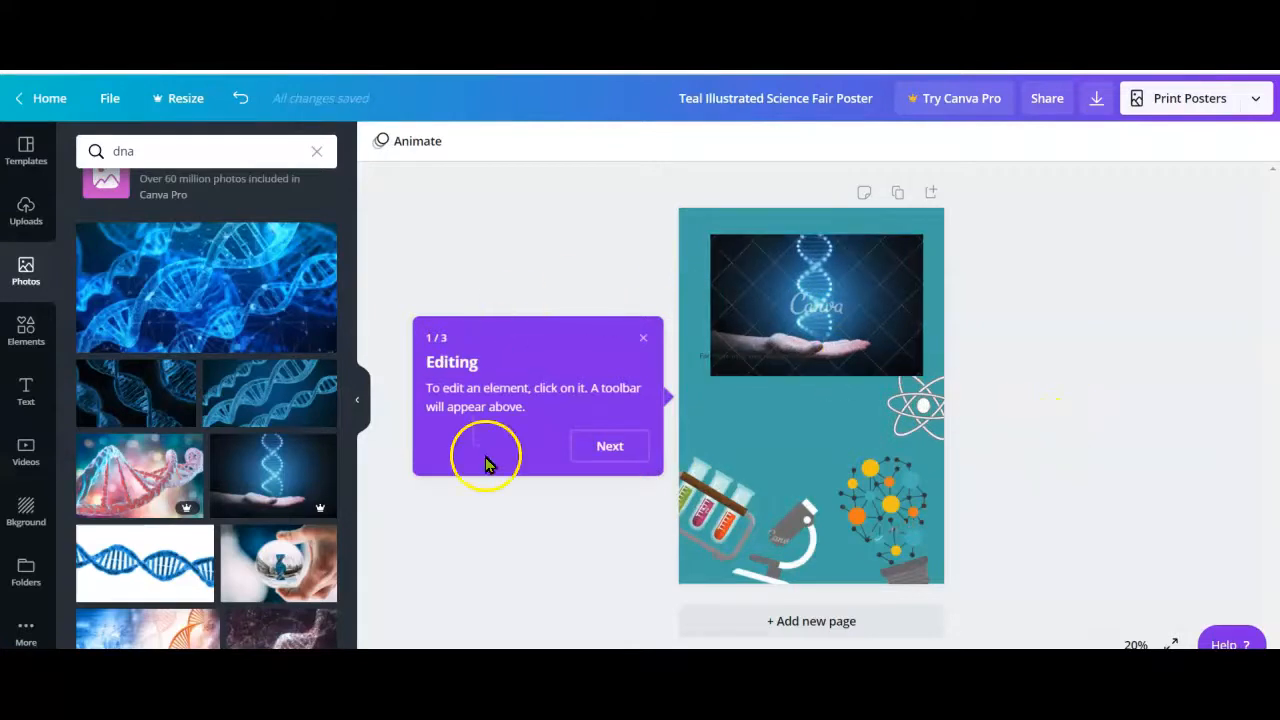
# Go through the editing, photo upload and publishing tips and dismiss the introductory tour
pyautogui.click(605, 447)
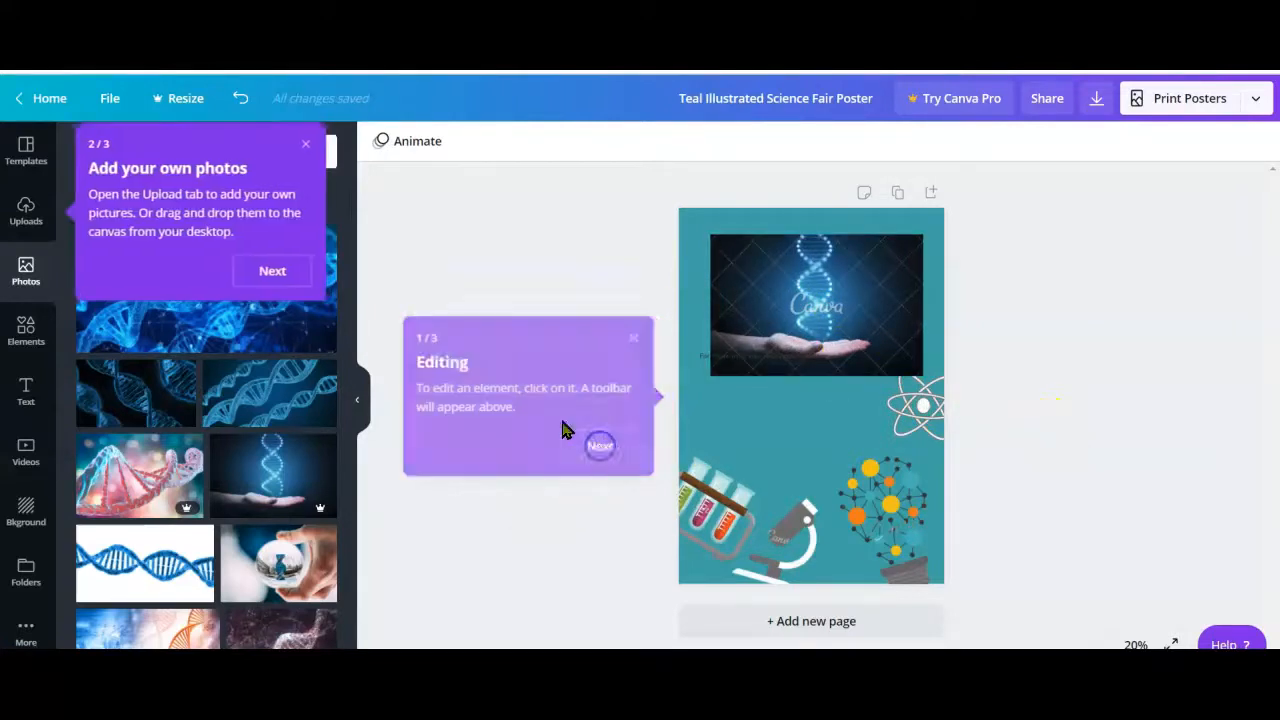
pyautogui.click(276, 272)
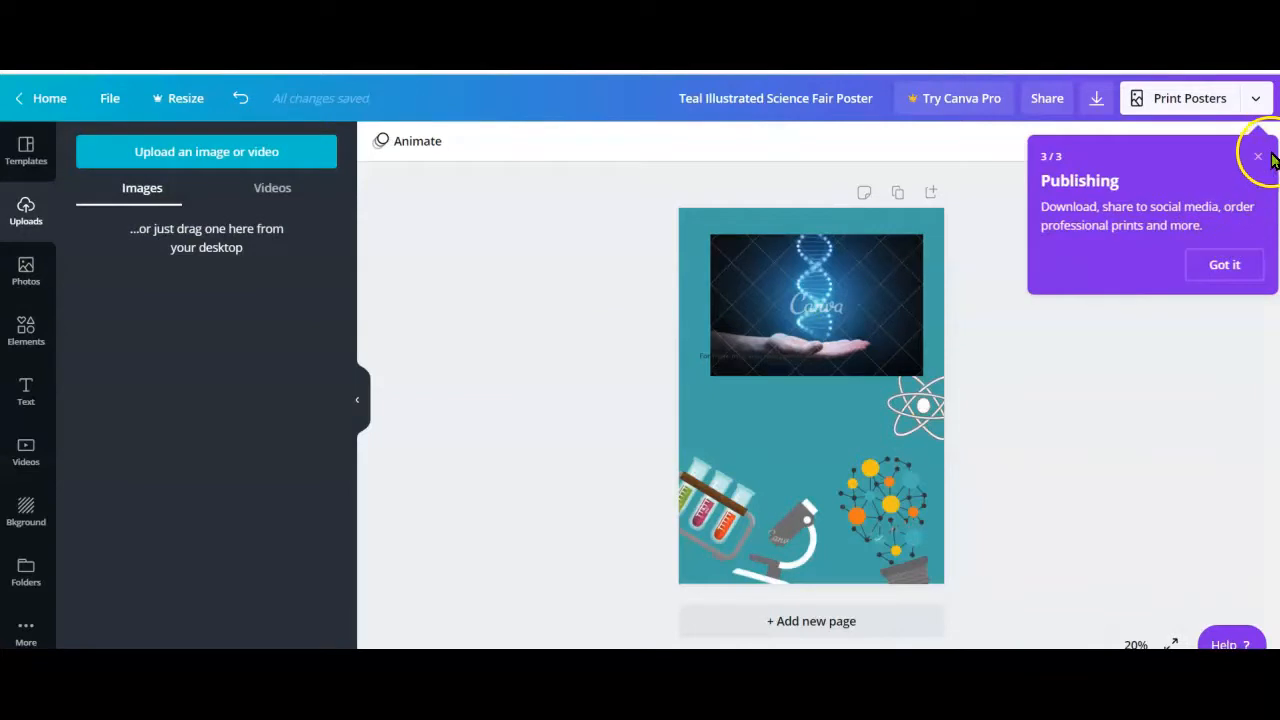
pyautogui.click(1225, 265)
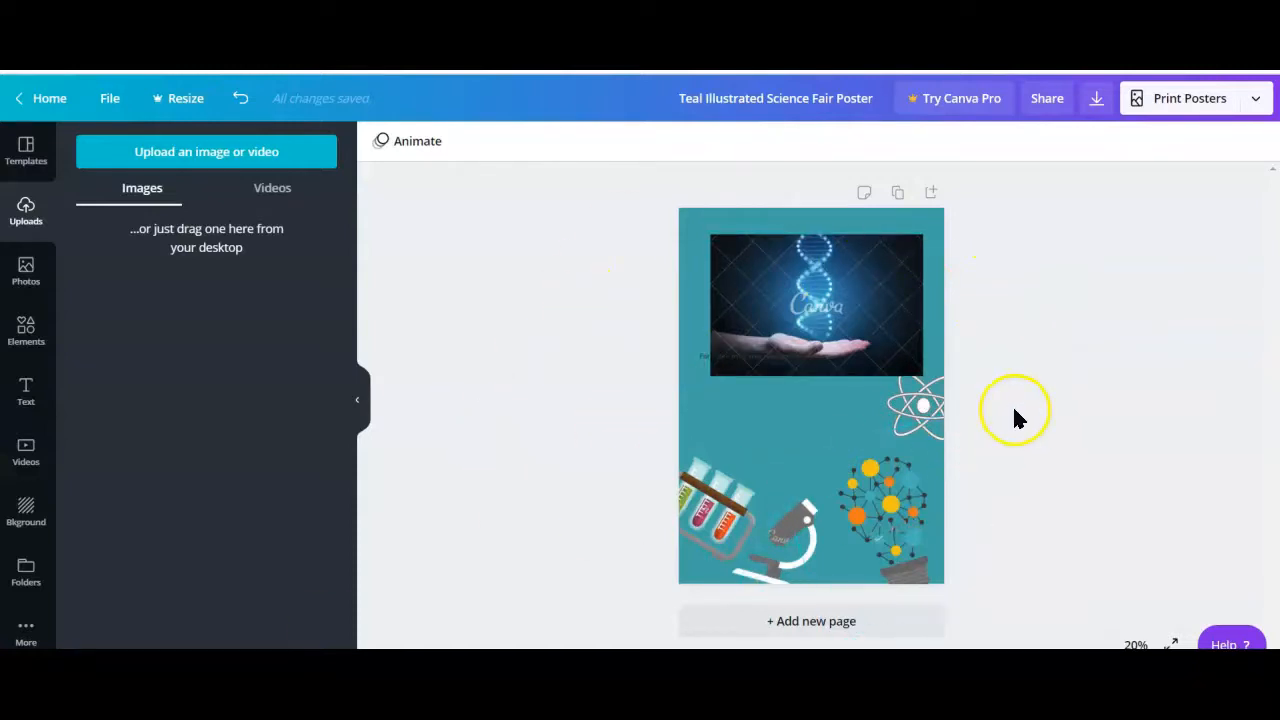
# Set the poster's sharing link to view access and copy the link
pyautogui.click(1049, 102)
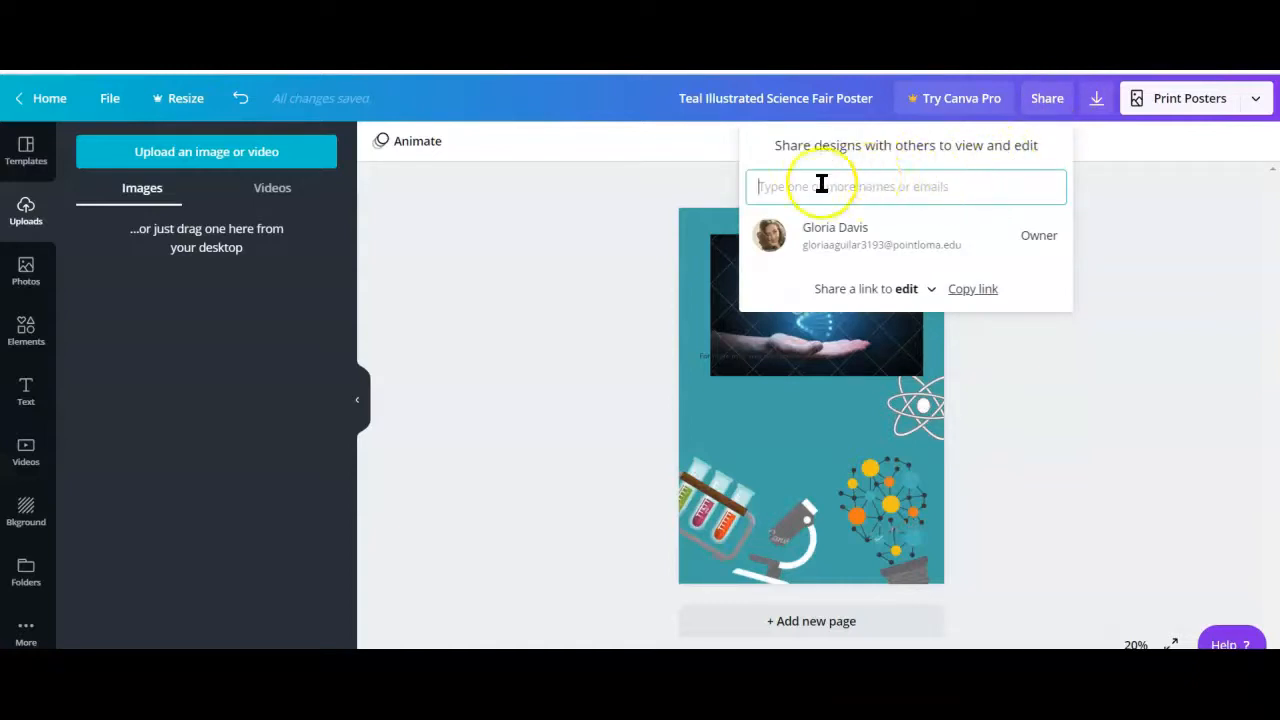
pyautogui.click(928, 292)
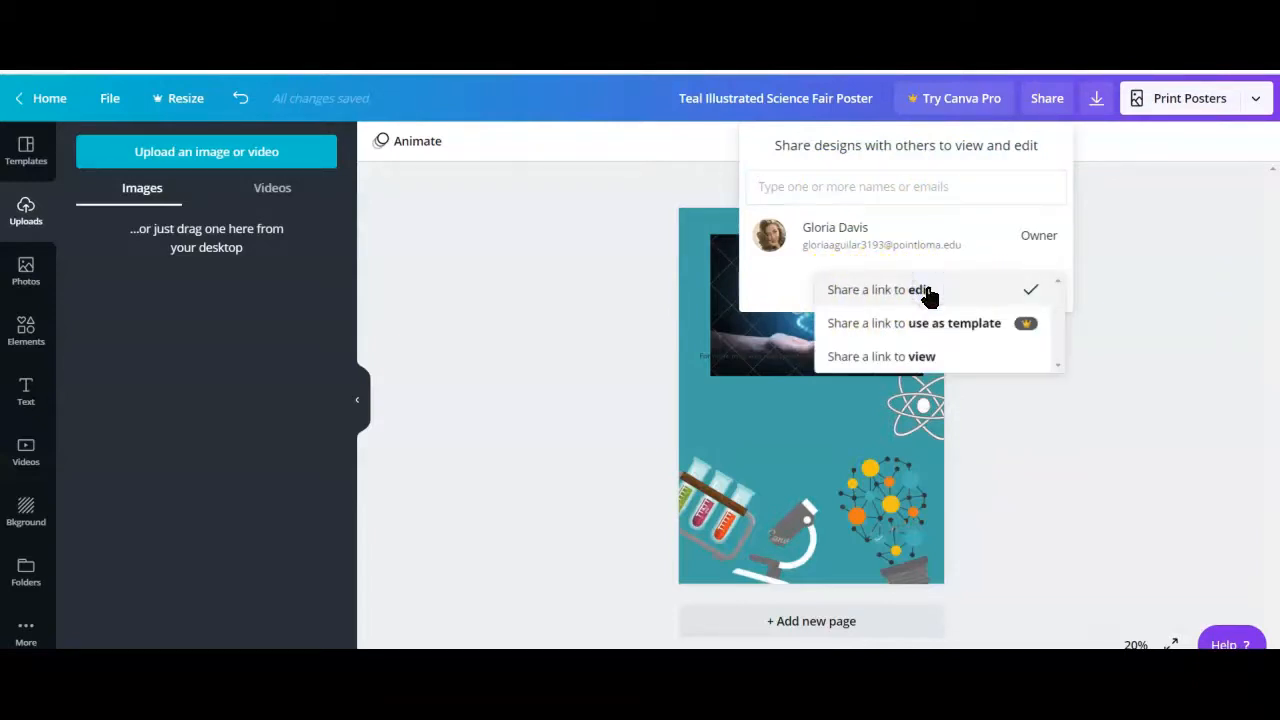
pyautogui.click(919, 360)
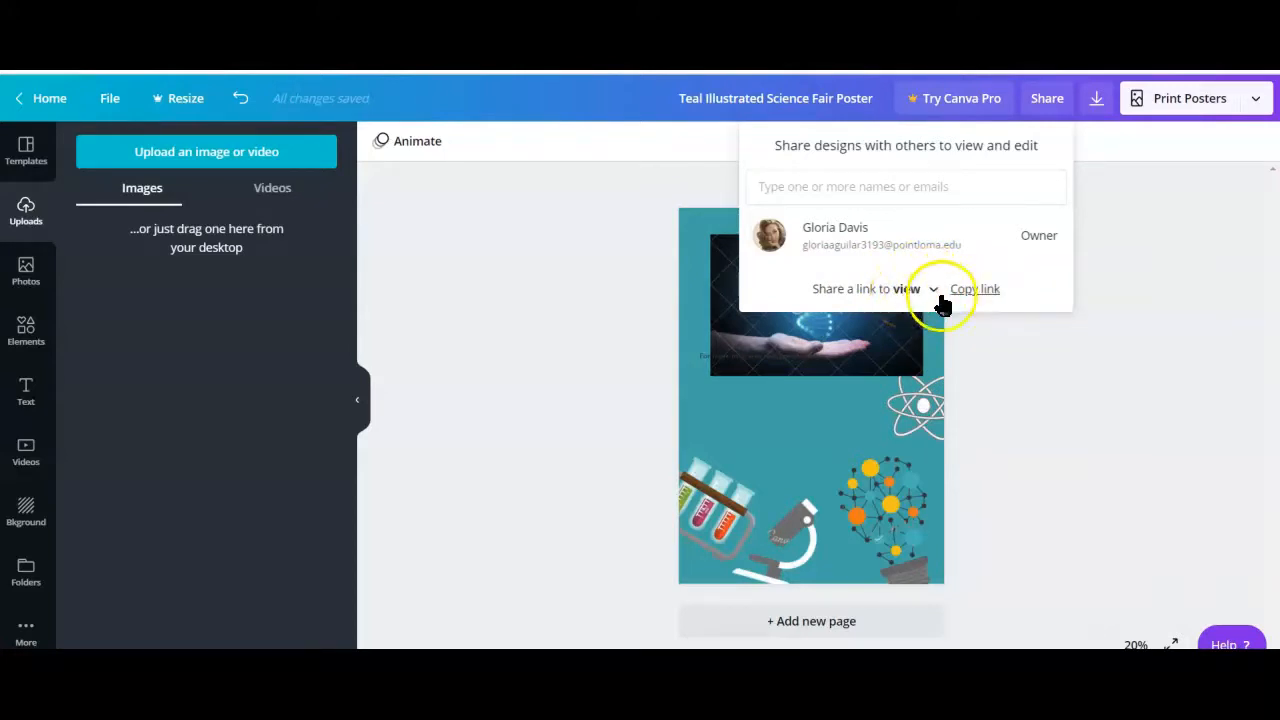
pyautogui.click(980, 290)
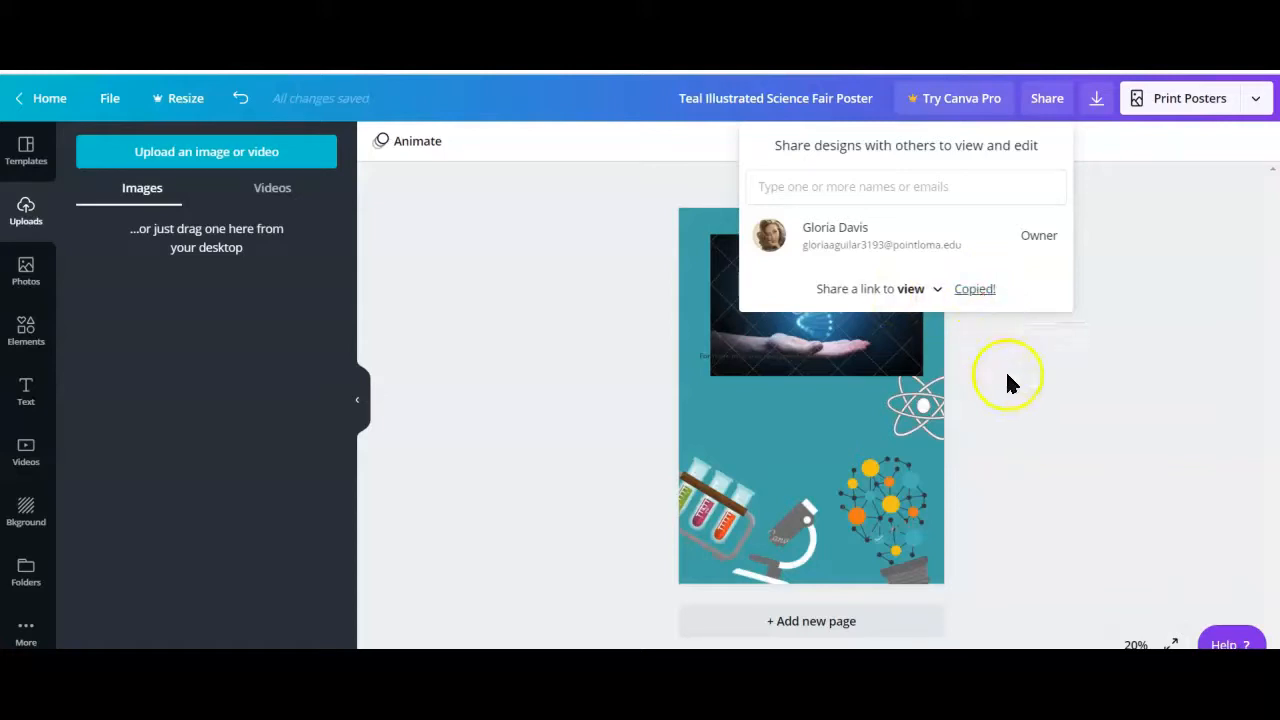